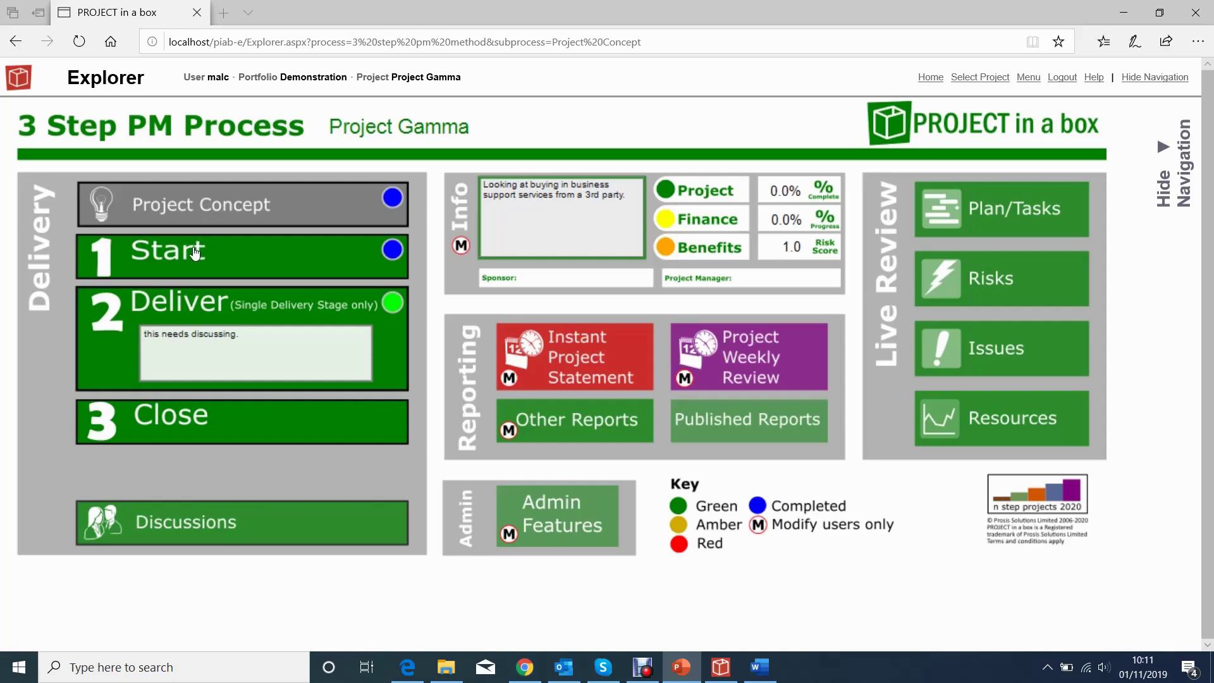
Open the Project Concept documents of Project Gamma and review the preview of Project Mandate.piabx.
click(204, 218)
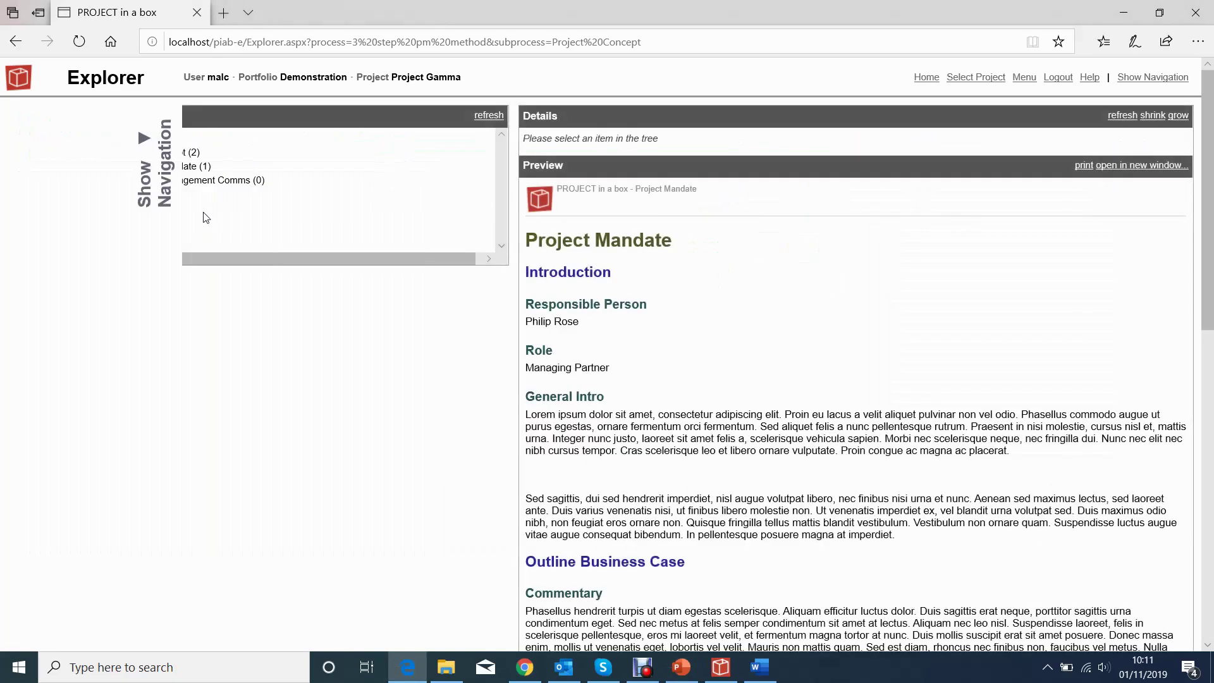
click(161, 166)
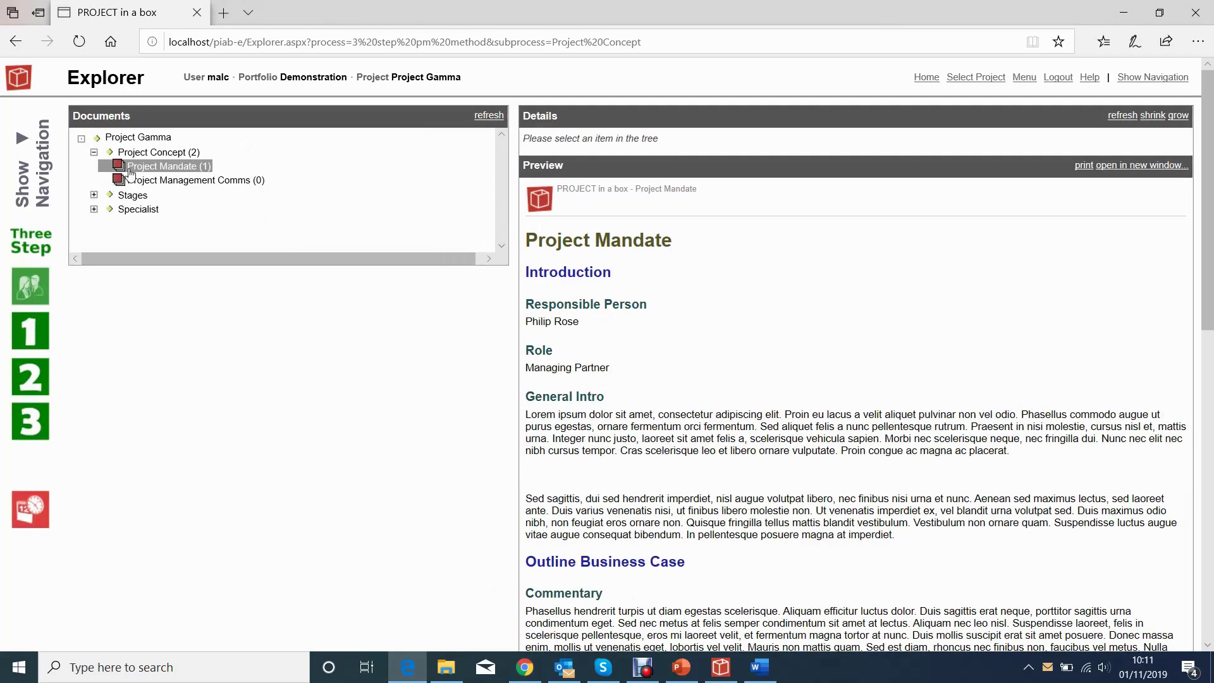
click(227, 183)
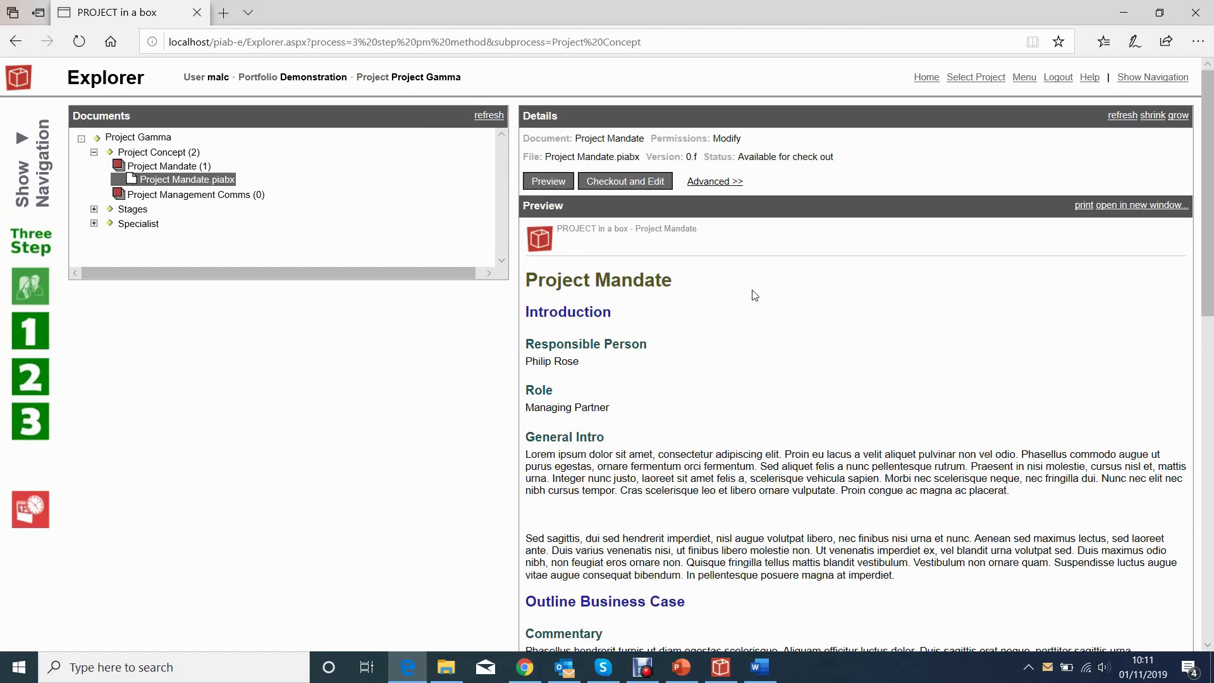
scroll(755, 294, down, 10)
scroll(755, 292, down, 3)
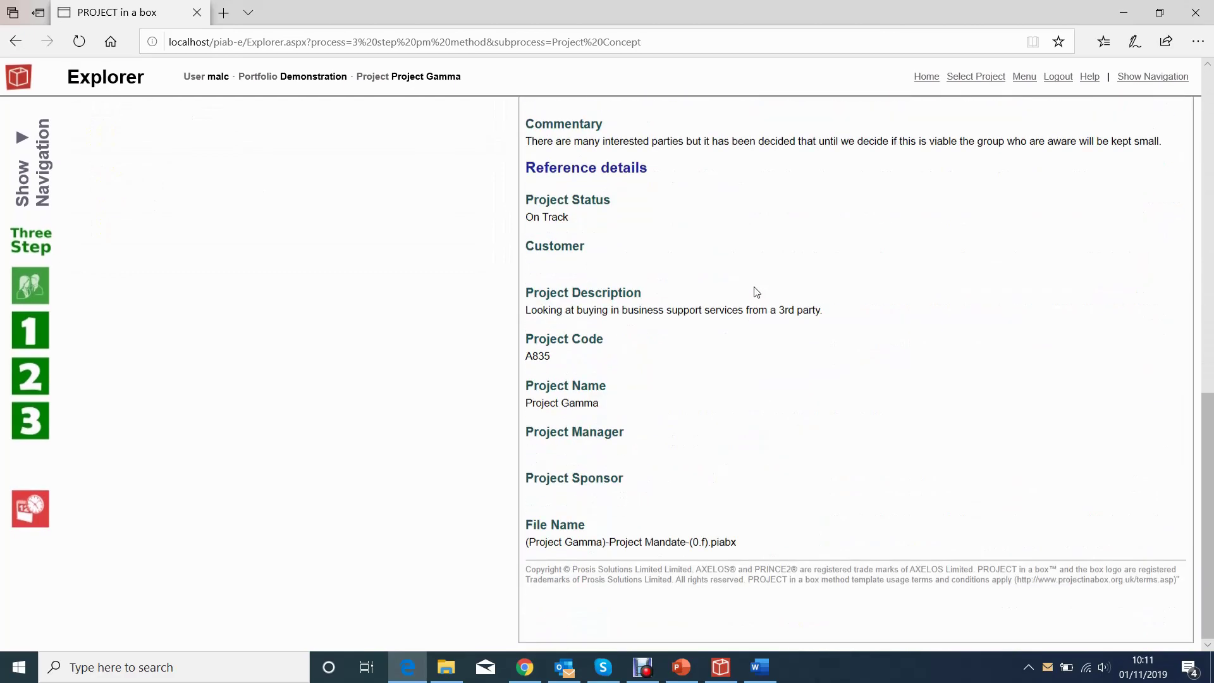
scroll(754, 290, up, 15)
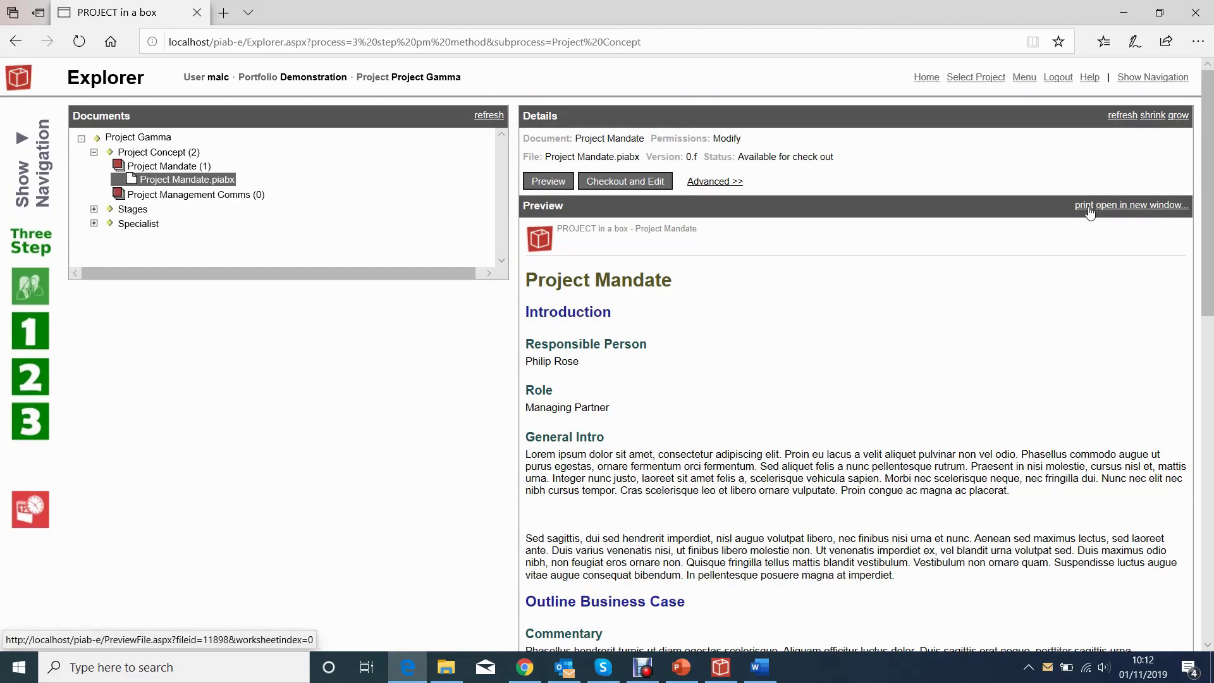
Check out Project Mandate.piabx for editing and look through its Introduction, Outline Business Case, Interested Parties and Reference details sections.
click(633, 182)
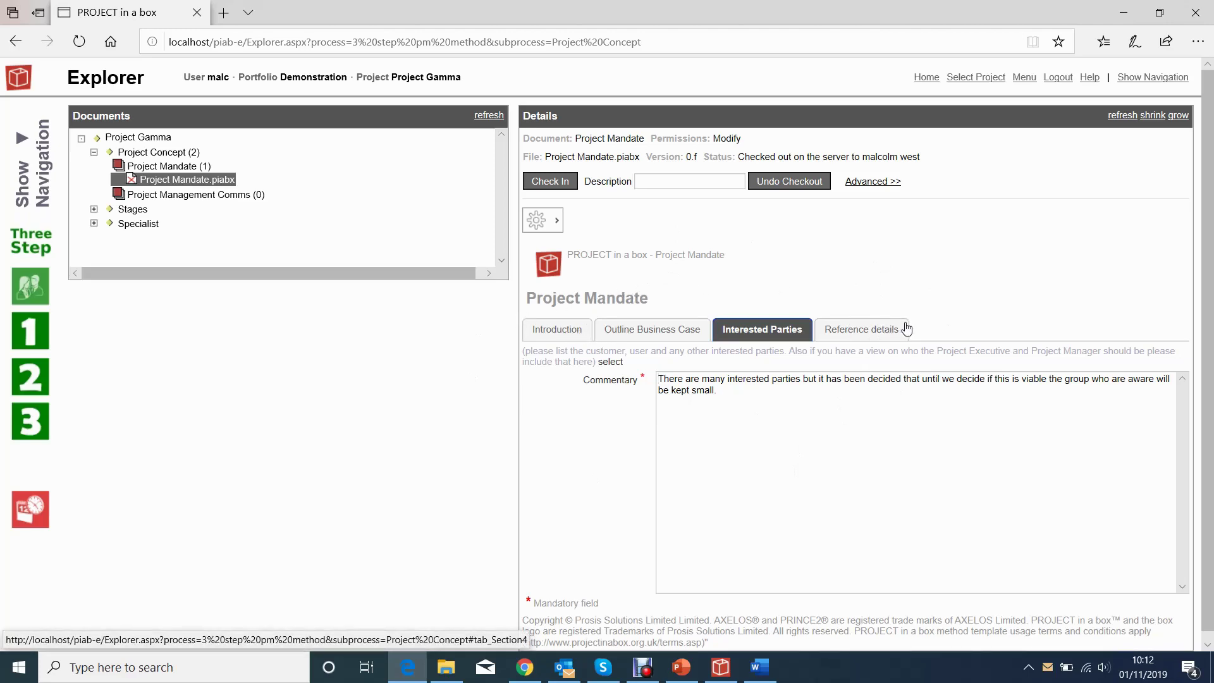
click(572, 338)
click(669, 334)
click(767, 336)
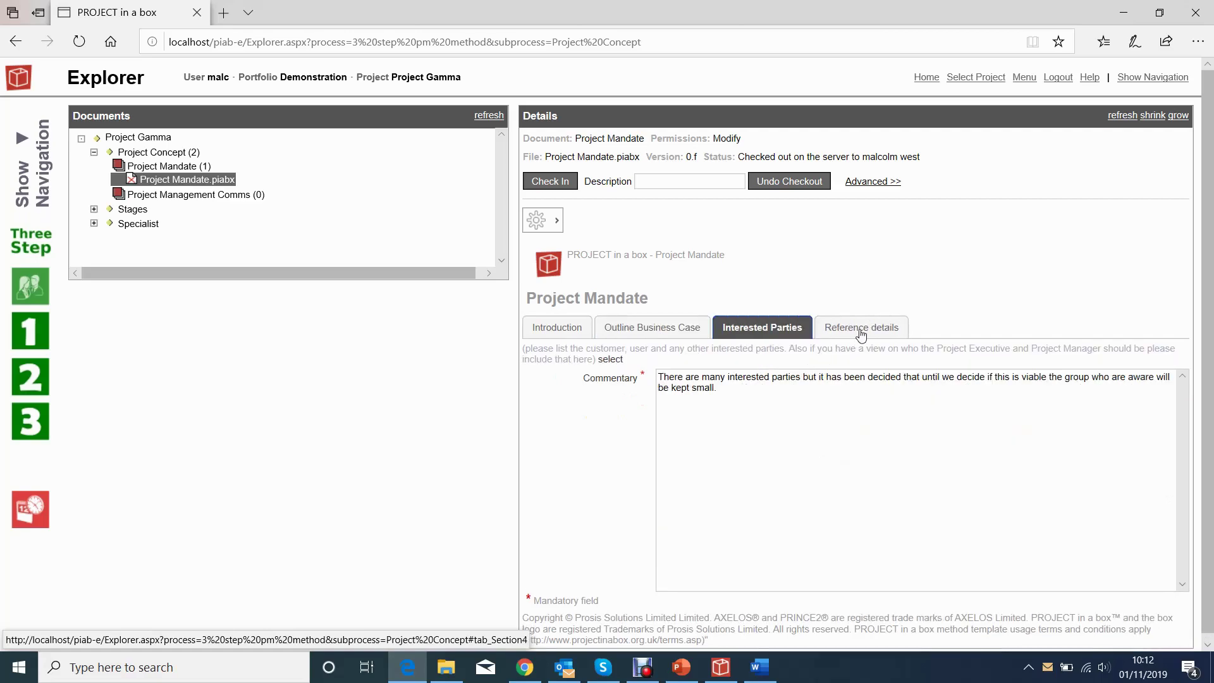
click(861, 333)
click(555, 335)
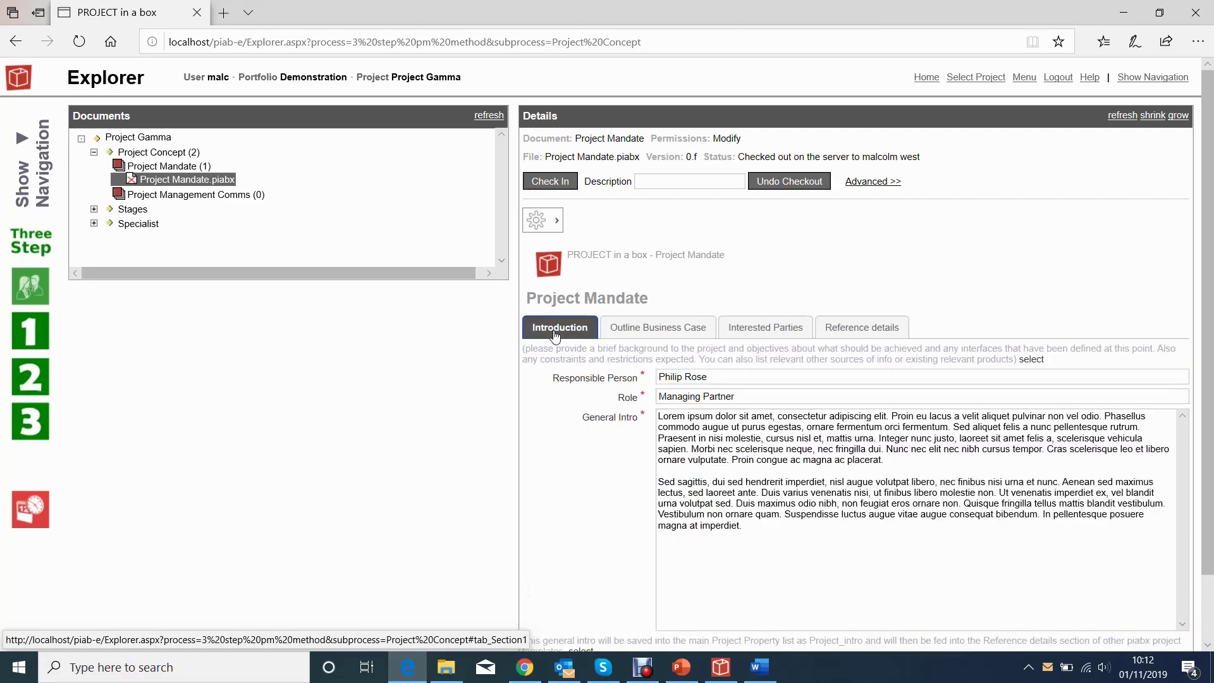
scroll(843, 304, down, 1)
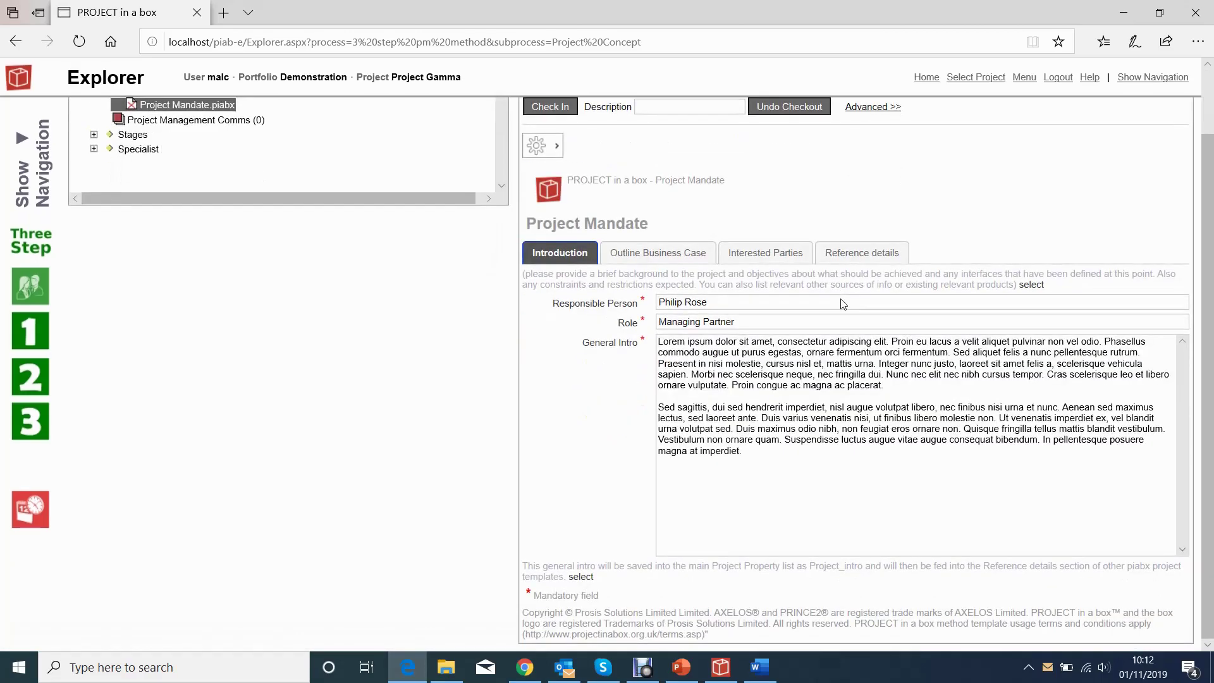
click(863, 257)
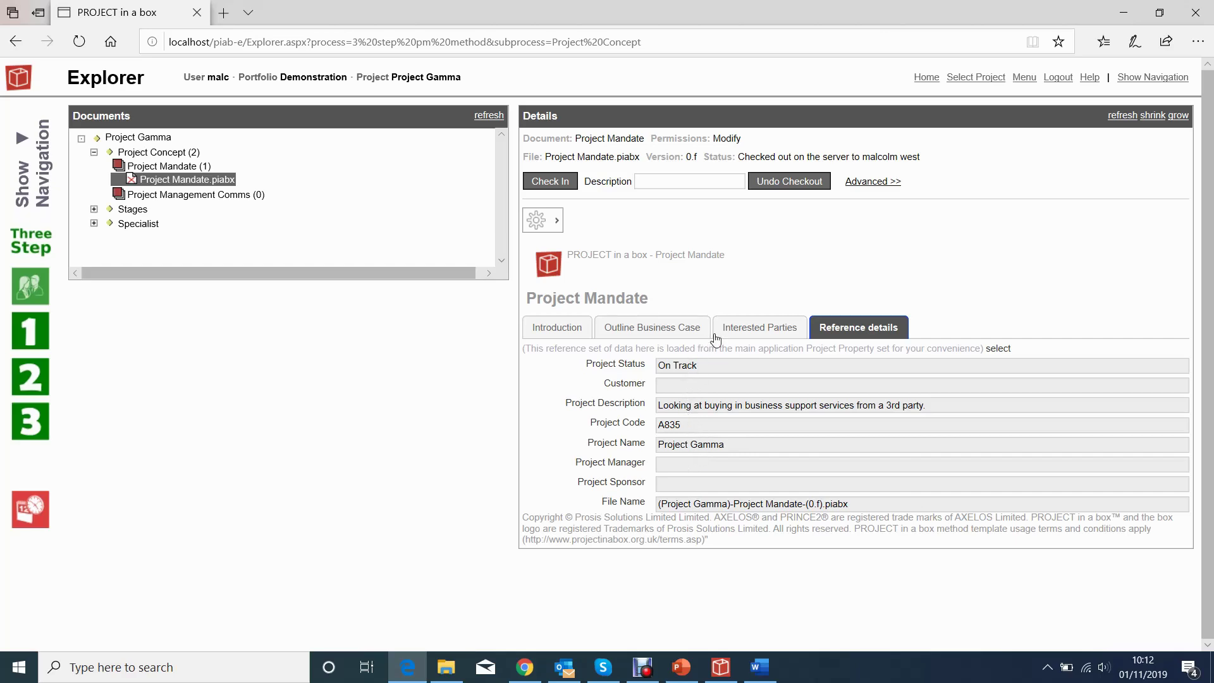
click(736, 335)
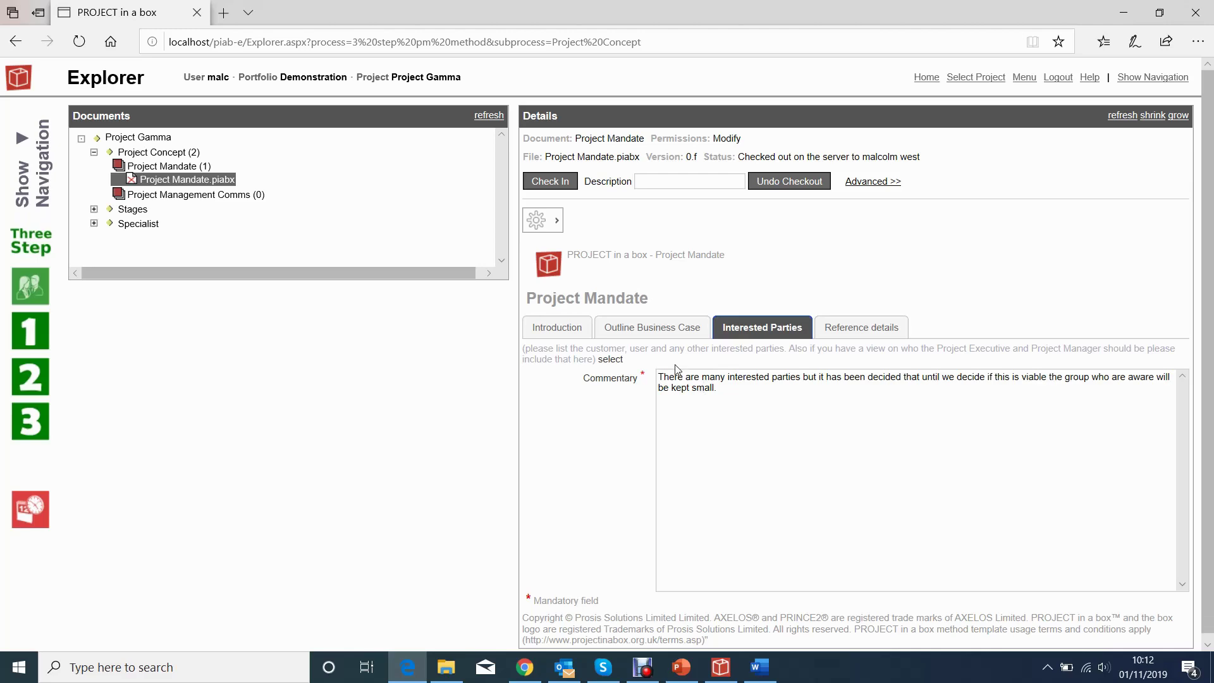
Add the line "something new" and a blank line above the existing General Intro text in the mandate's Introduction section.
click(559, 329)
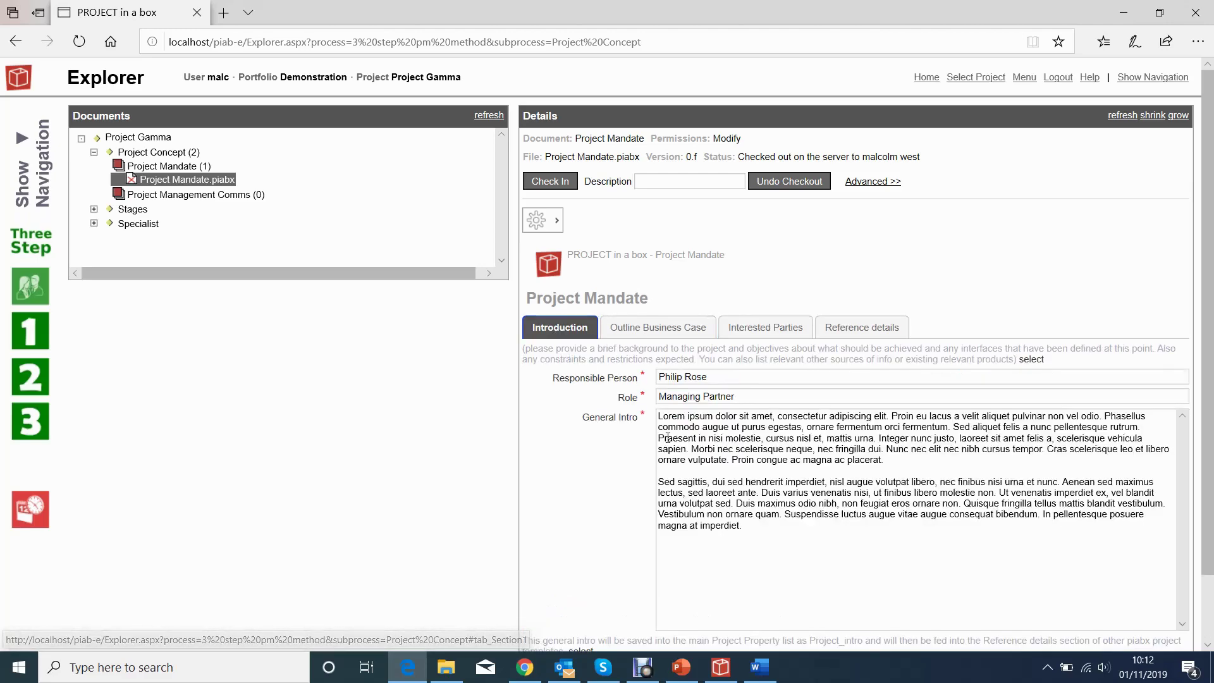
scroll(602, 540, down, 1)
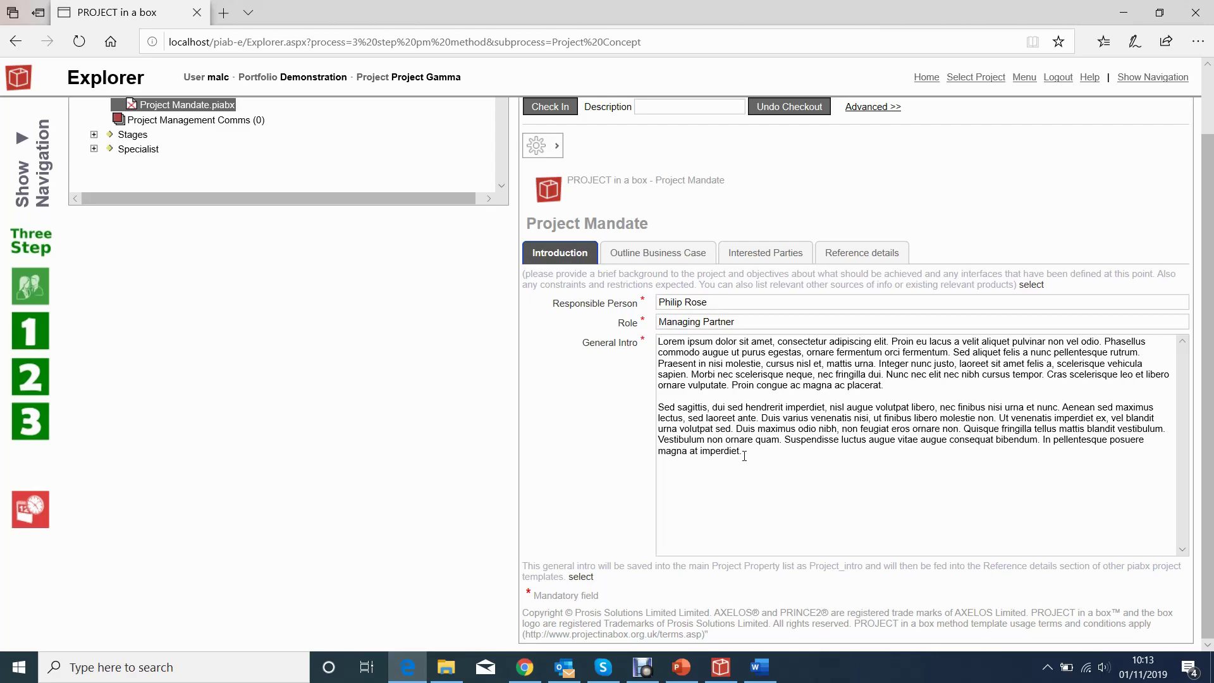
click(660, 342)
key(Return)
key(Return)
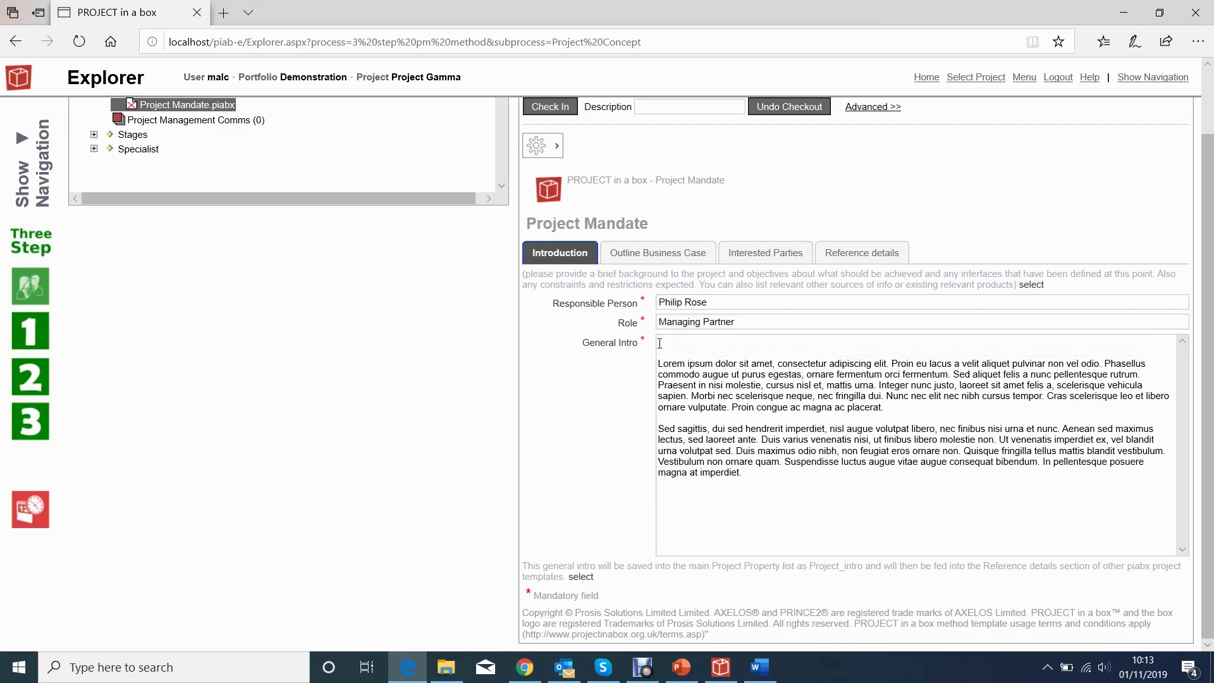
text(something new)
scroll(680, 370, up, 2)
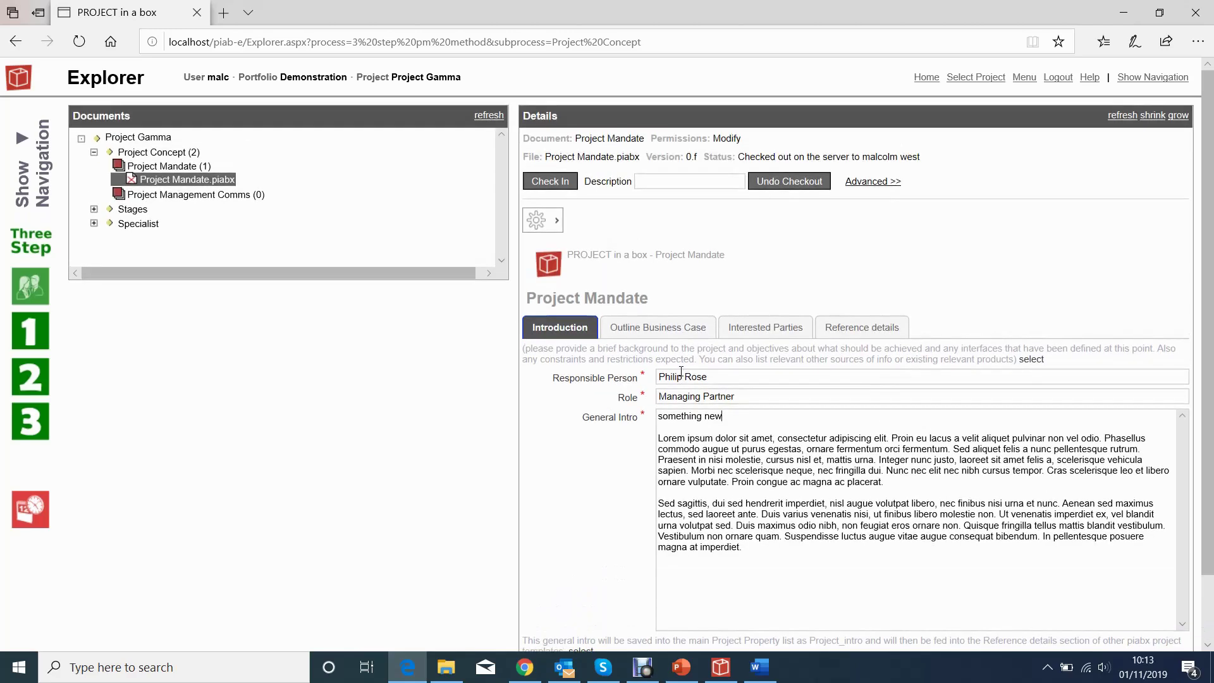
Check in the Project Mandate with the description "intor updated" and review the General Intro in its preview.
click(684, 182)
text(intor updated)
click(550, 186)
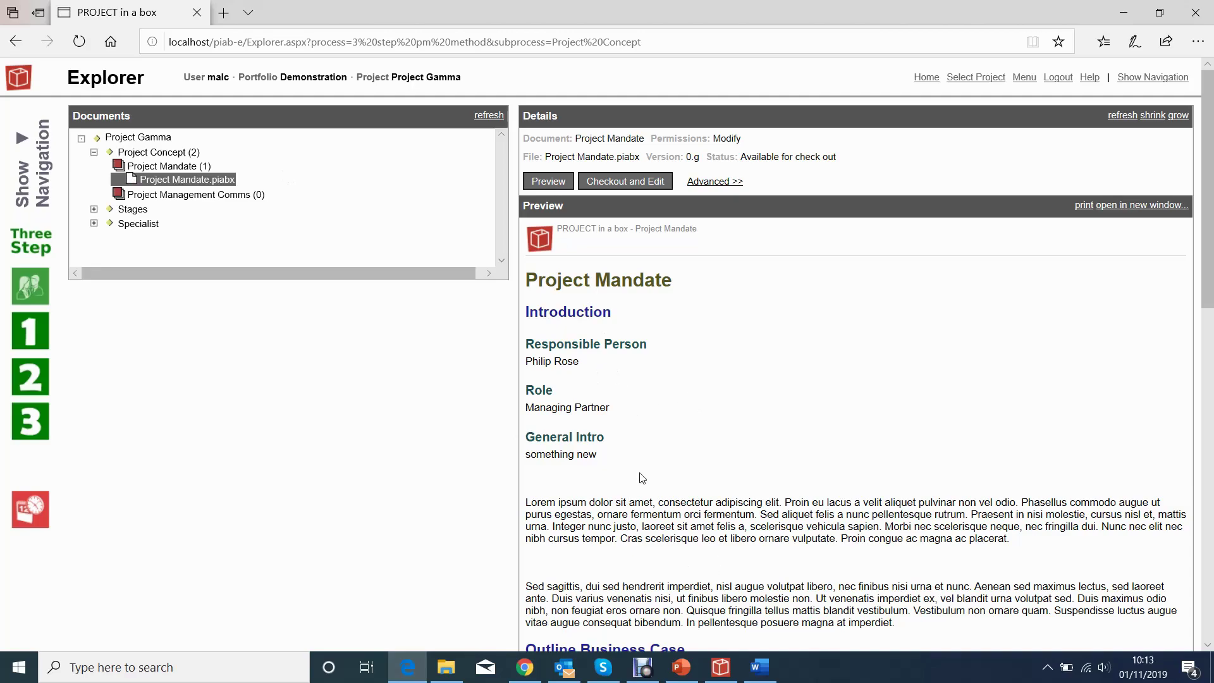
scroll(643, 478, down, 3)
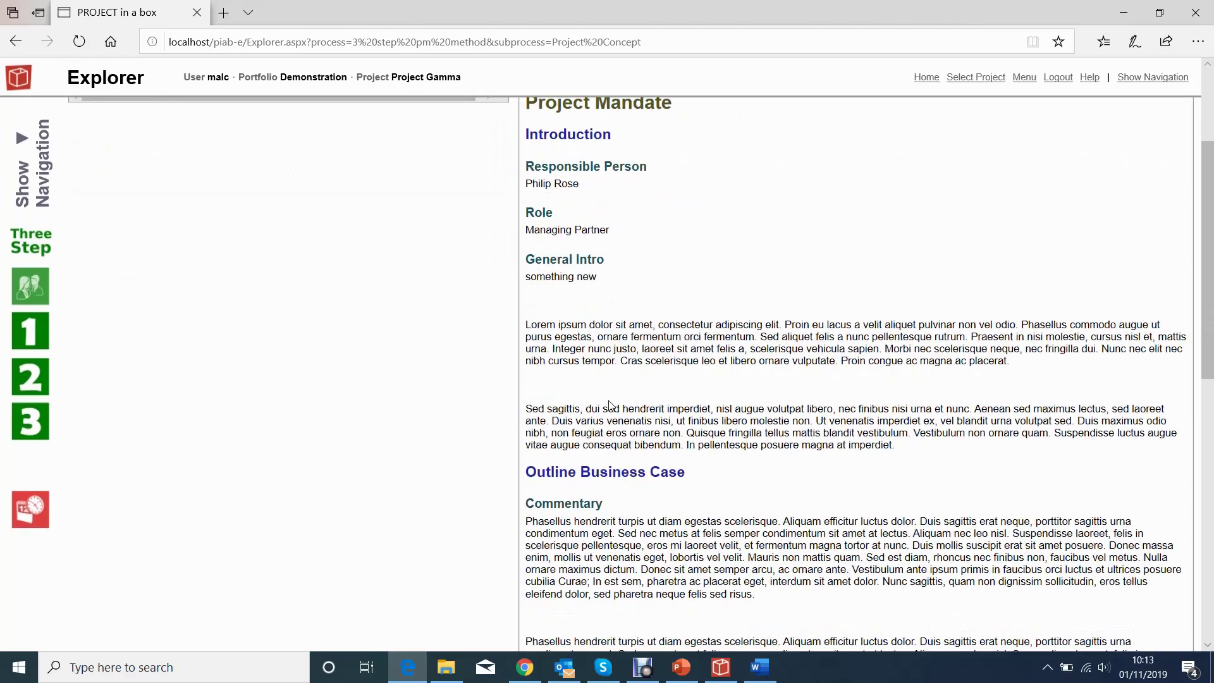
scroll(610, 405, up, 3)
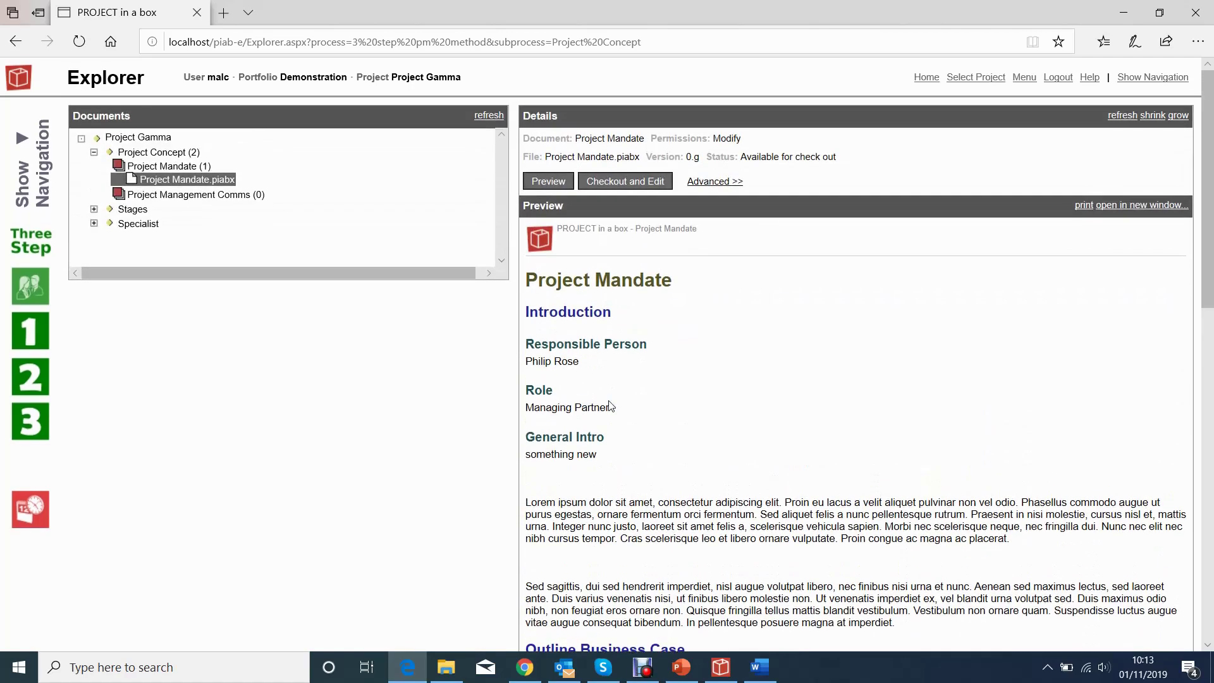
Examine the Project Mandate's file version history in the advanced details, and return to the basic view.
click(708, 182)
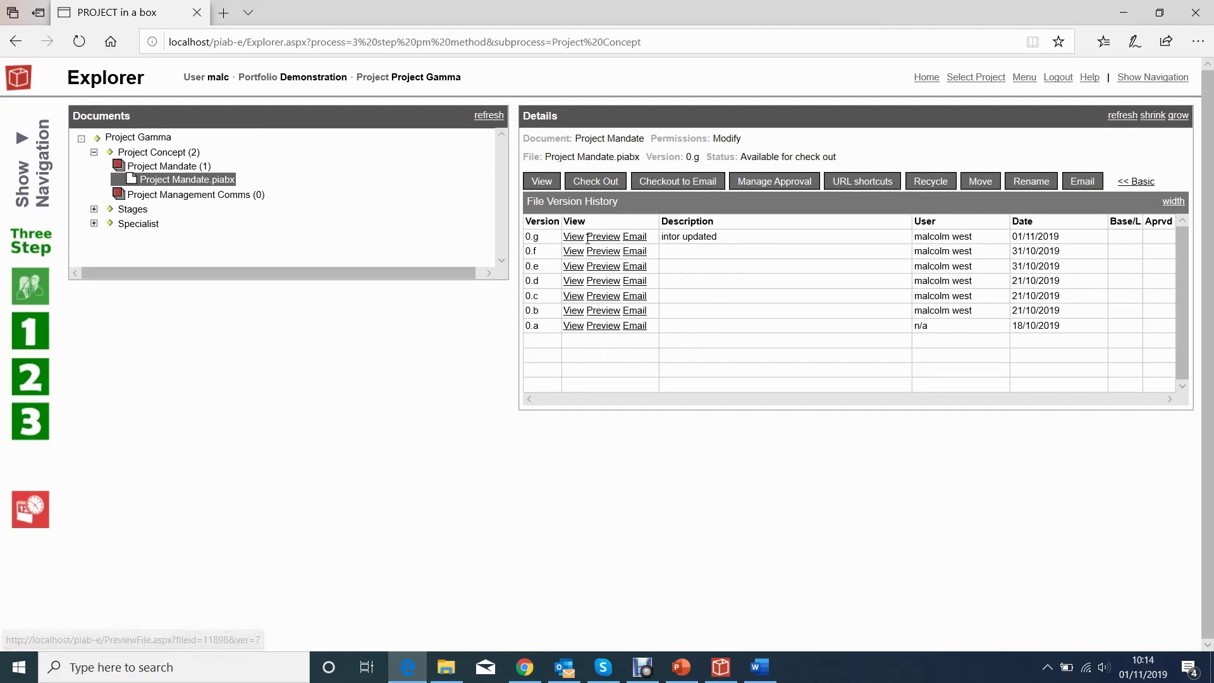
click(578, 327)
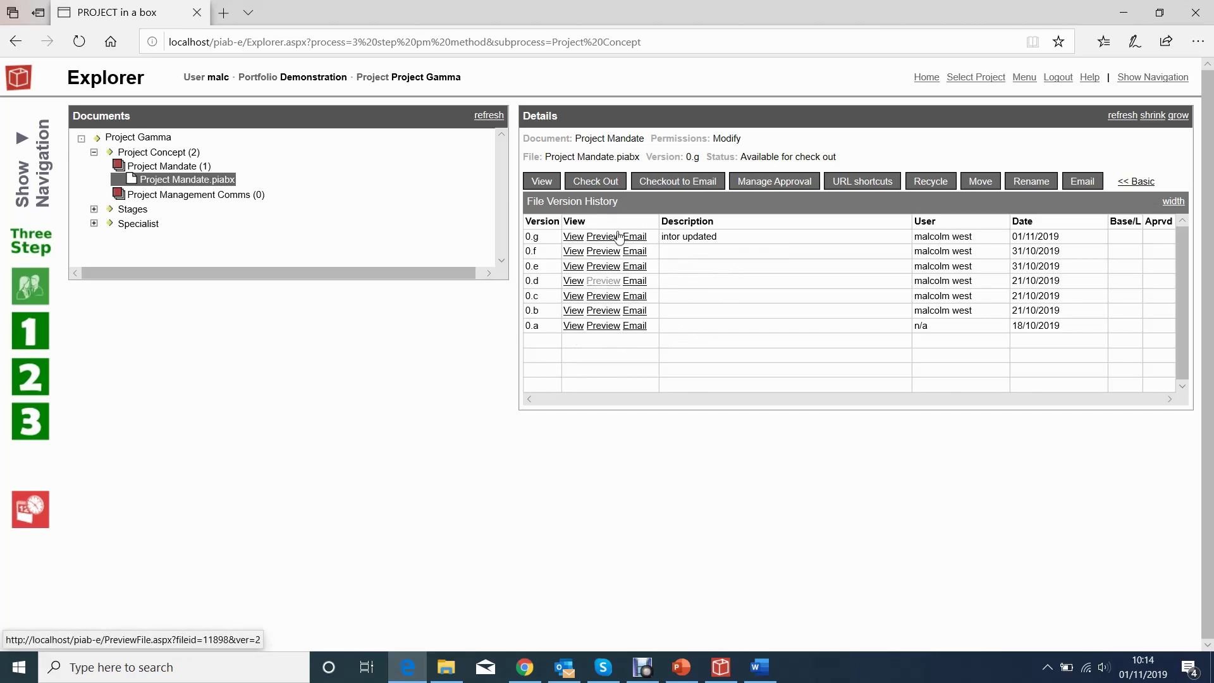
click(1136, 182)
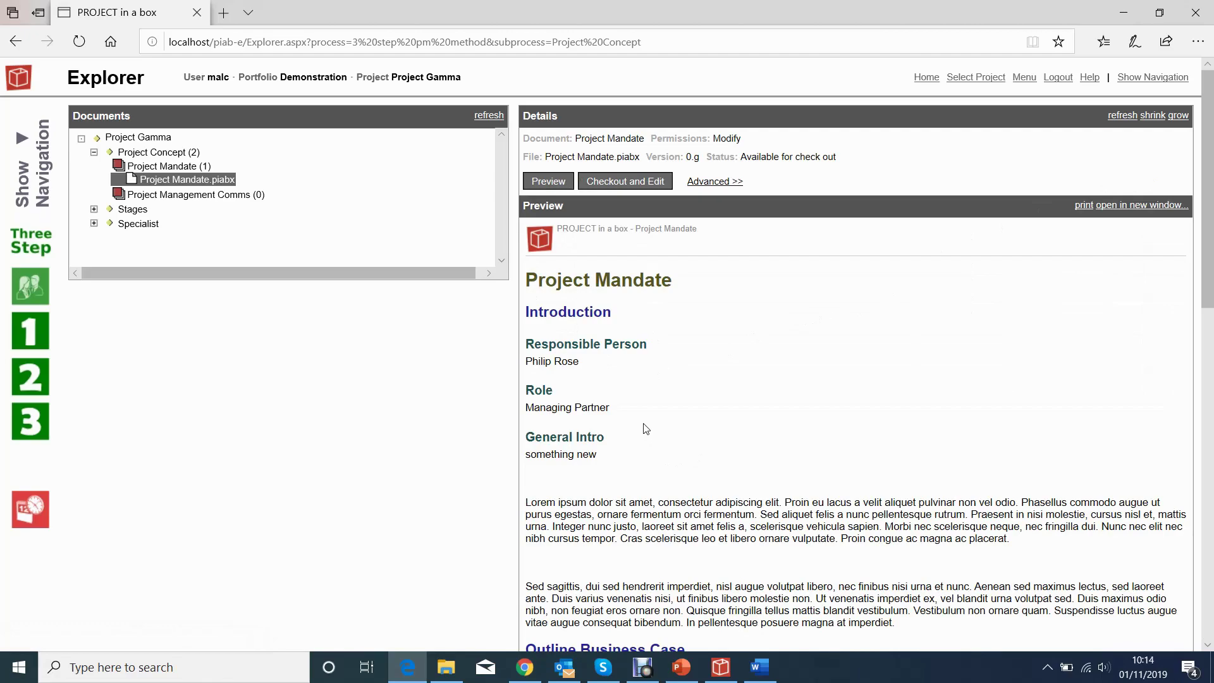
Open the Start stage documents and preview Appointments.piabx under Project Team Structure and Appointments.
click(46, 328)
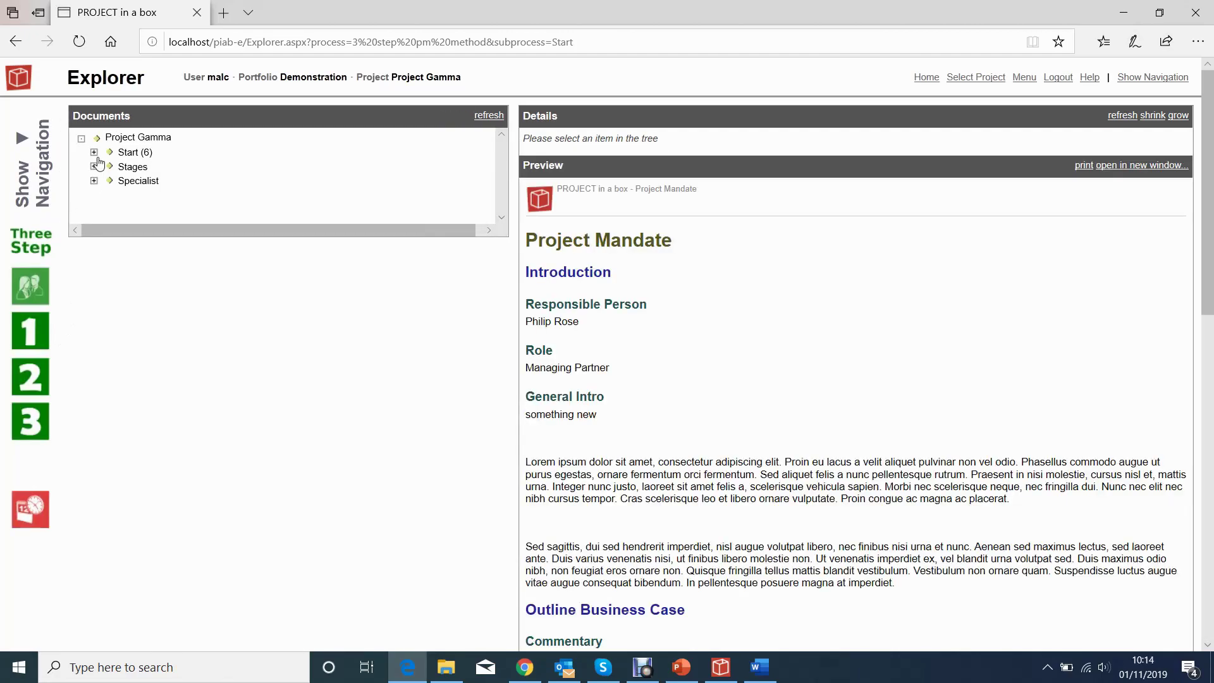
click(93, 151)
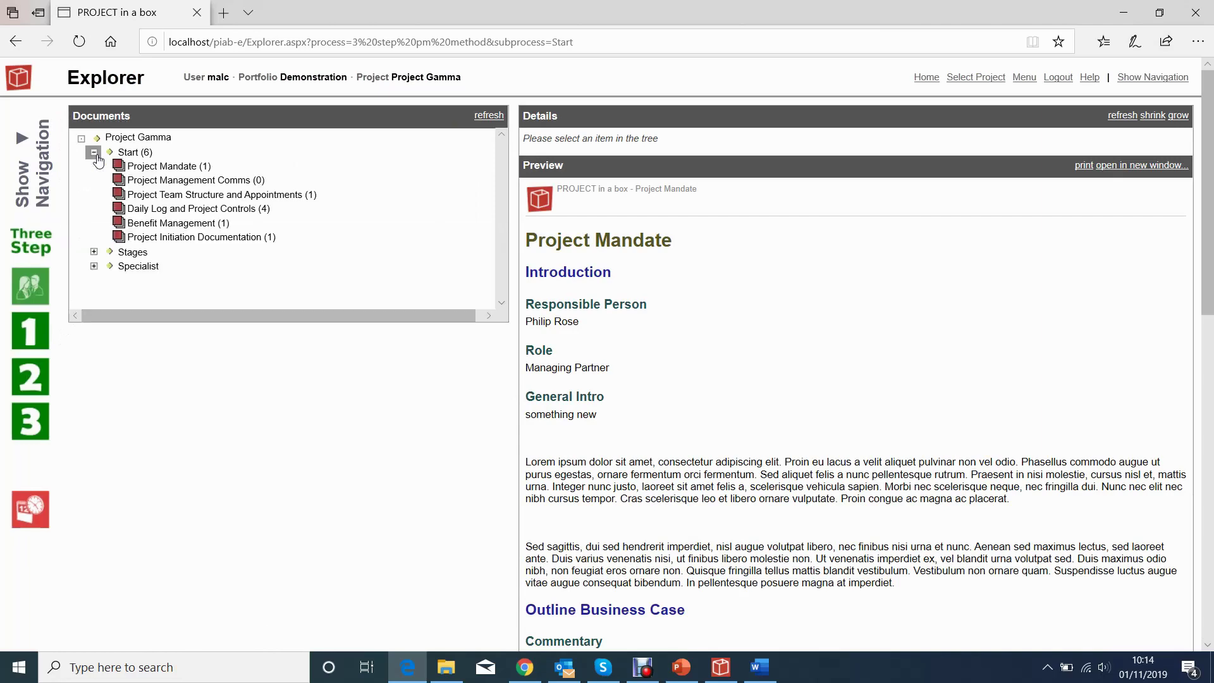
click(207, 194)
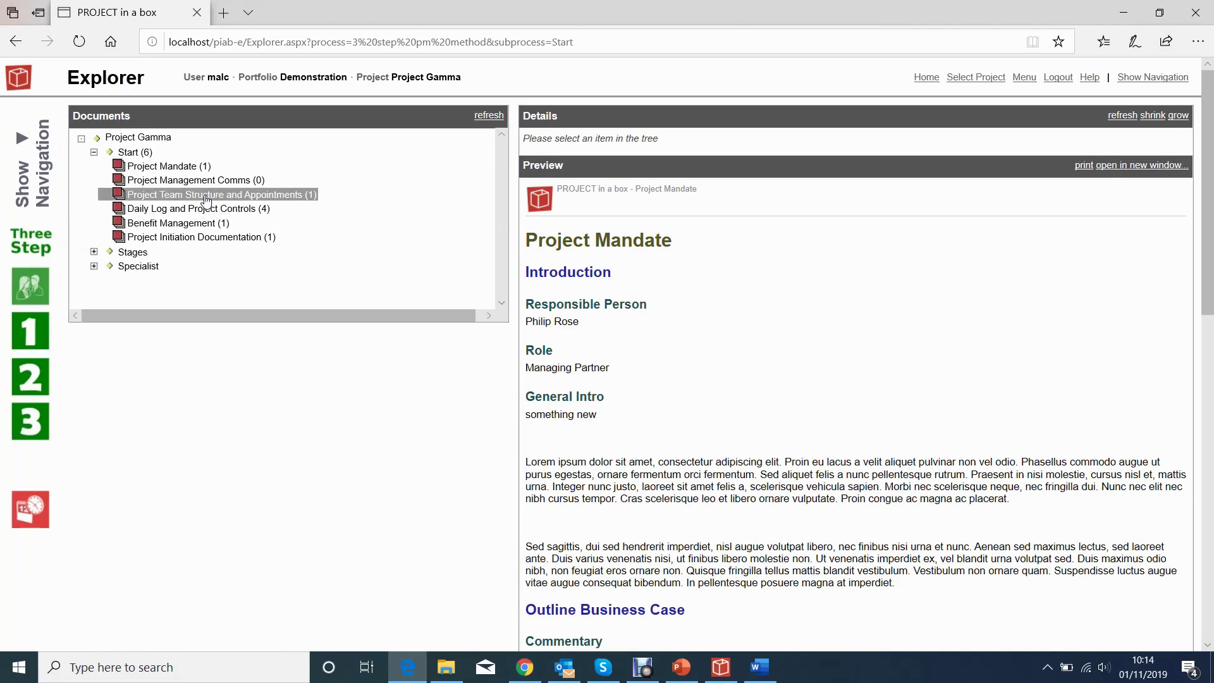
click(190, 208)
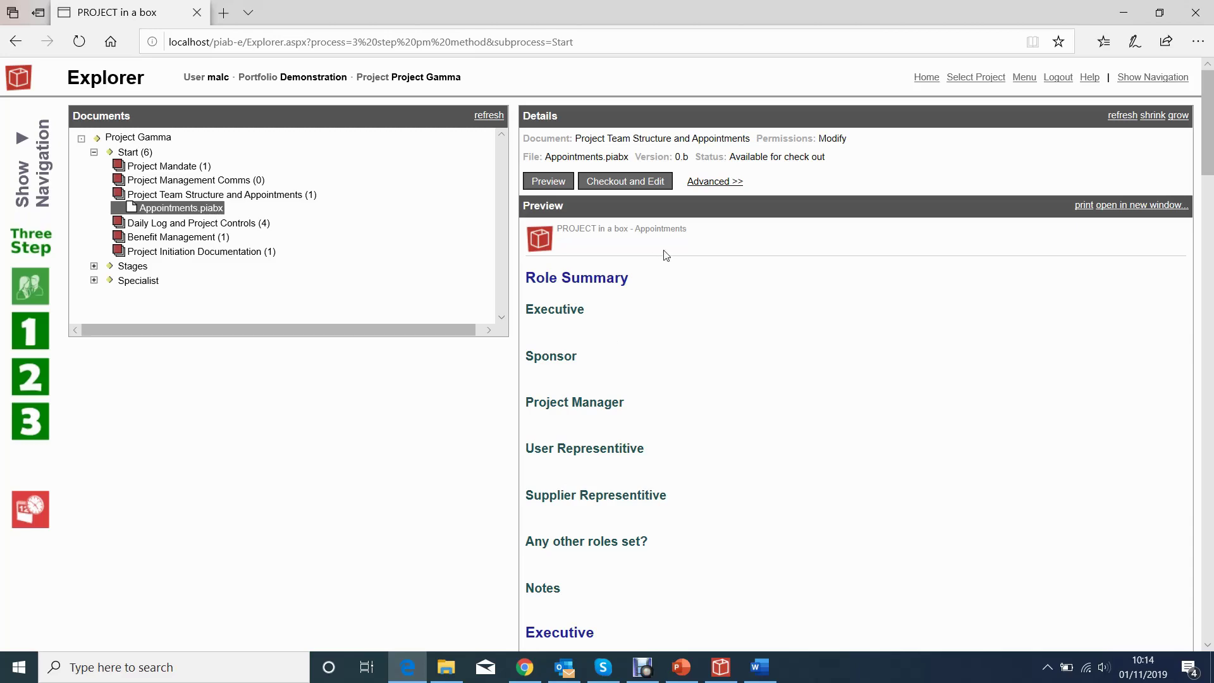
Check out Appointments.piabx for editing, examine its role sections and the Project Intro in Reference details, and return to the Executive section.
click(611, 185)
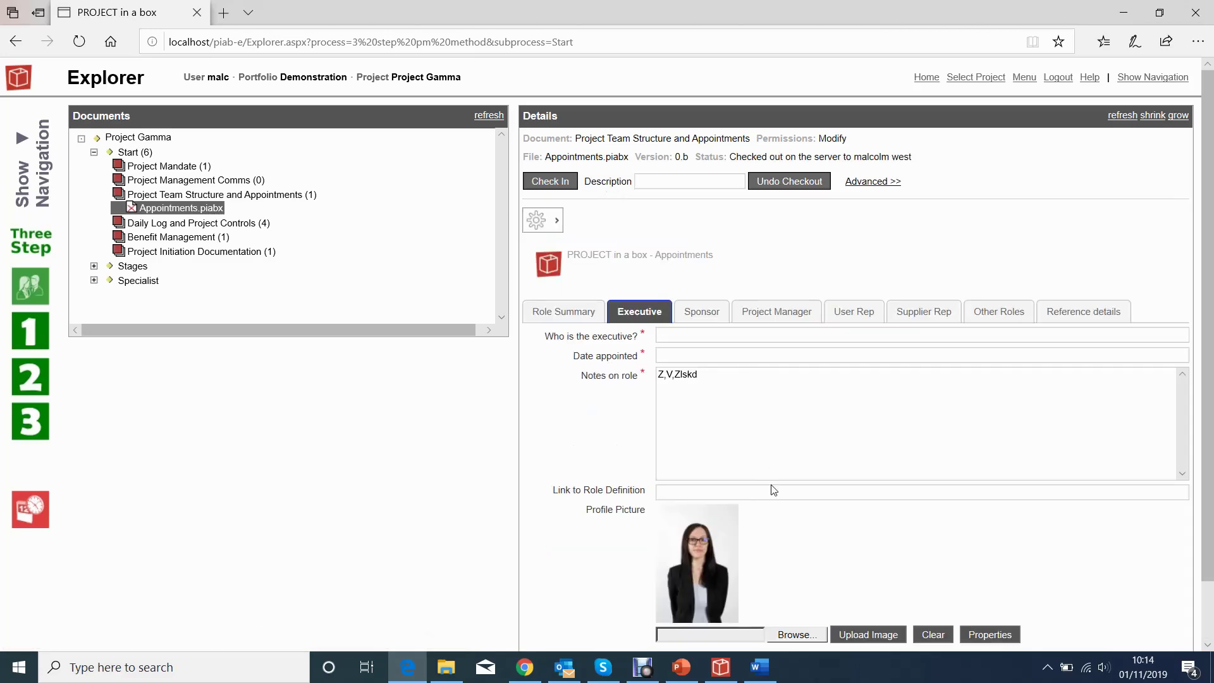
click(579, 310)
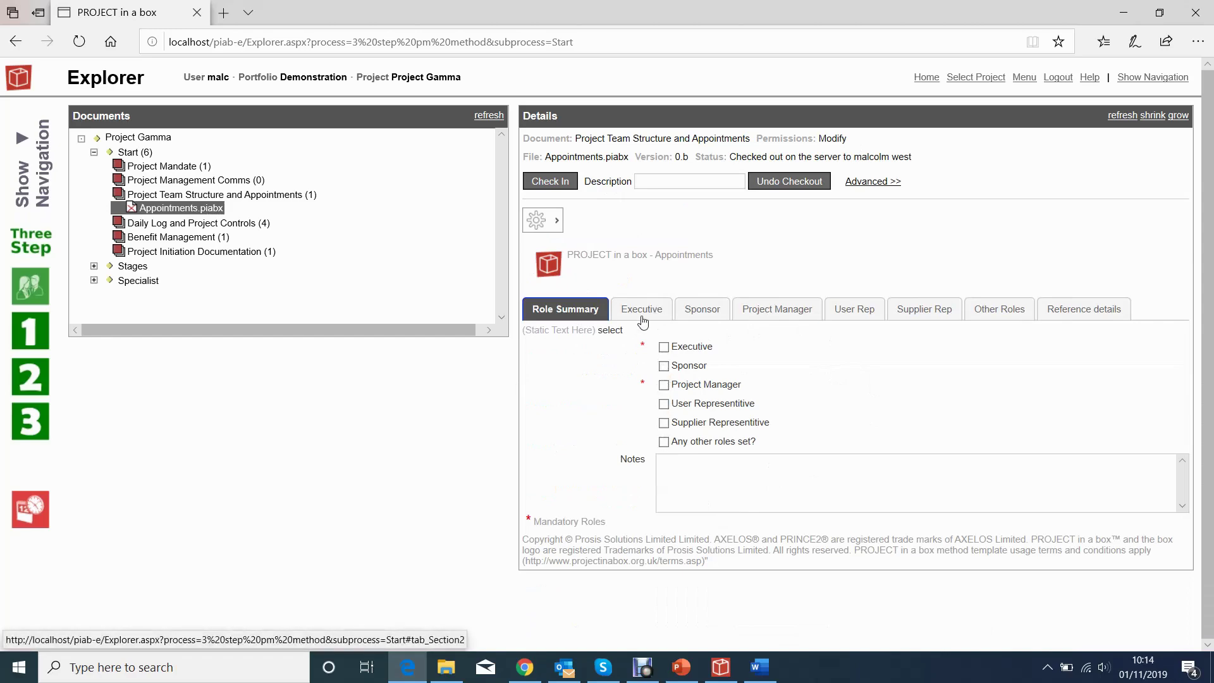
click(659, 308)
scroll(737, 503, down, 1)
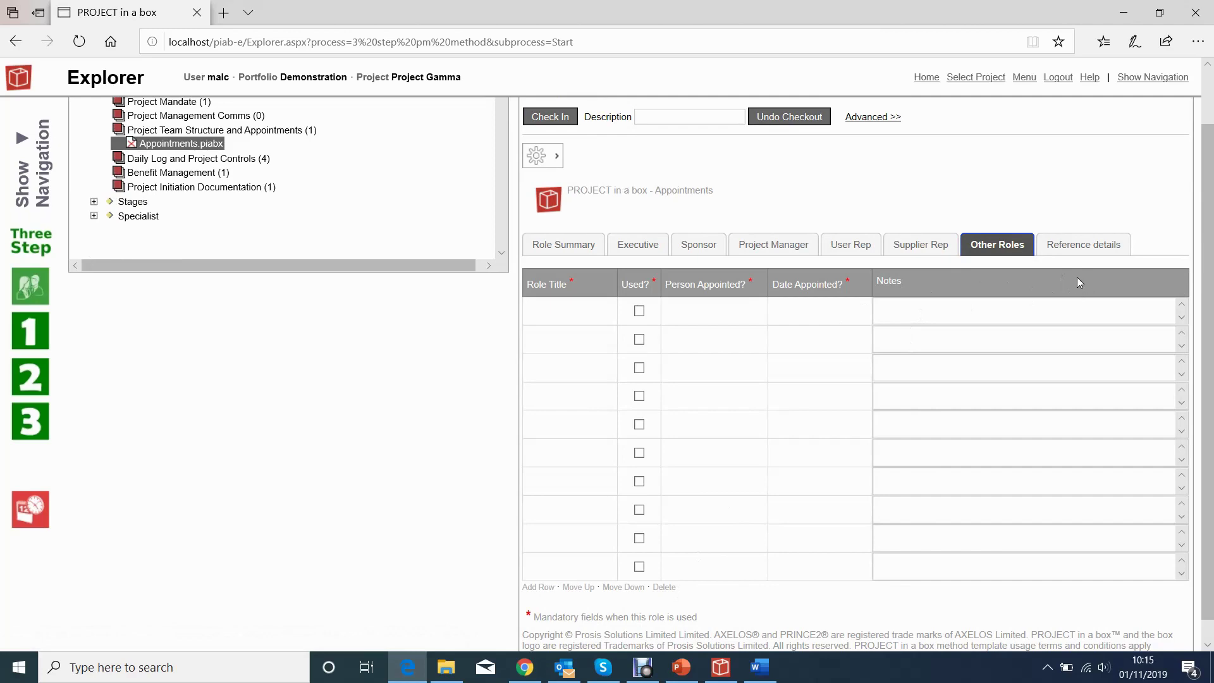
click(1079, 248)
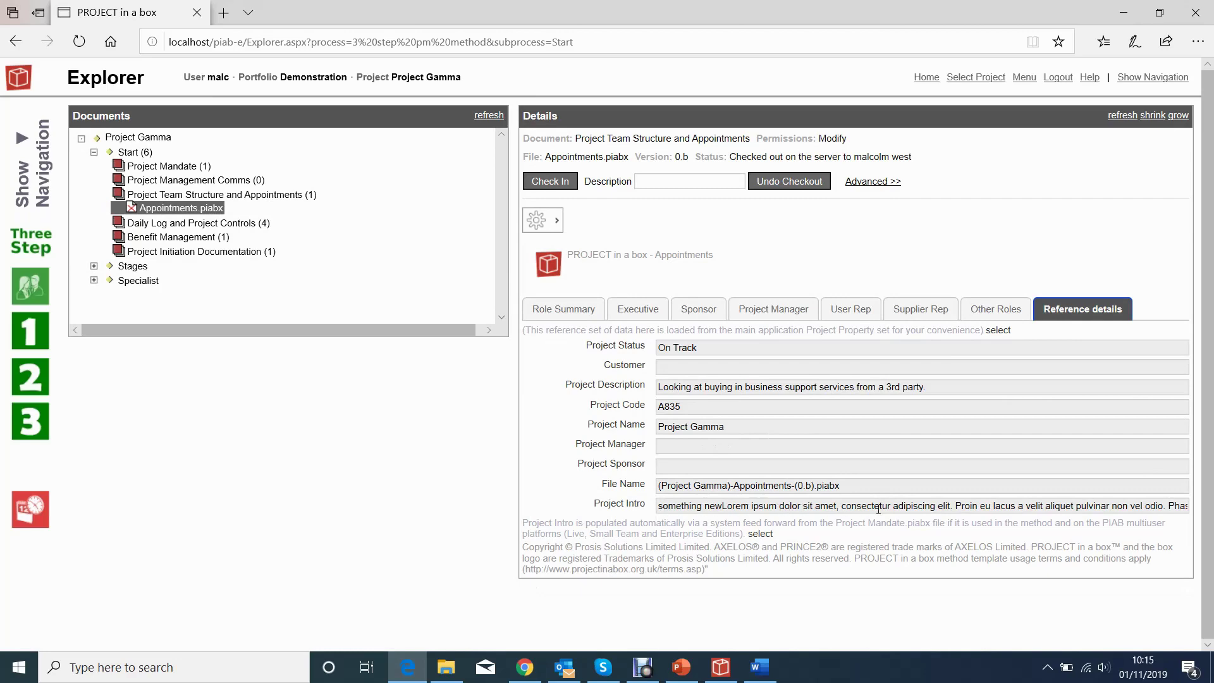
drag(722, 506, 658, 508)
click(636, 314)
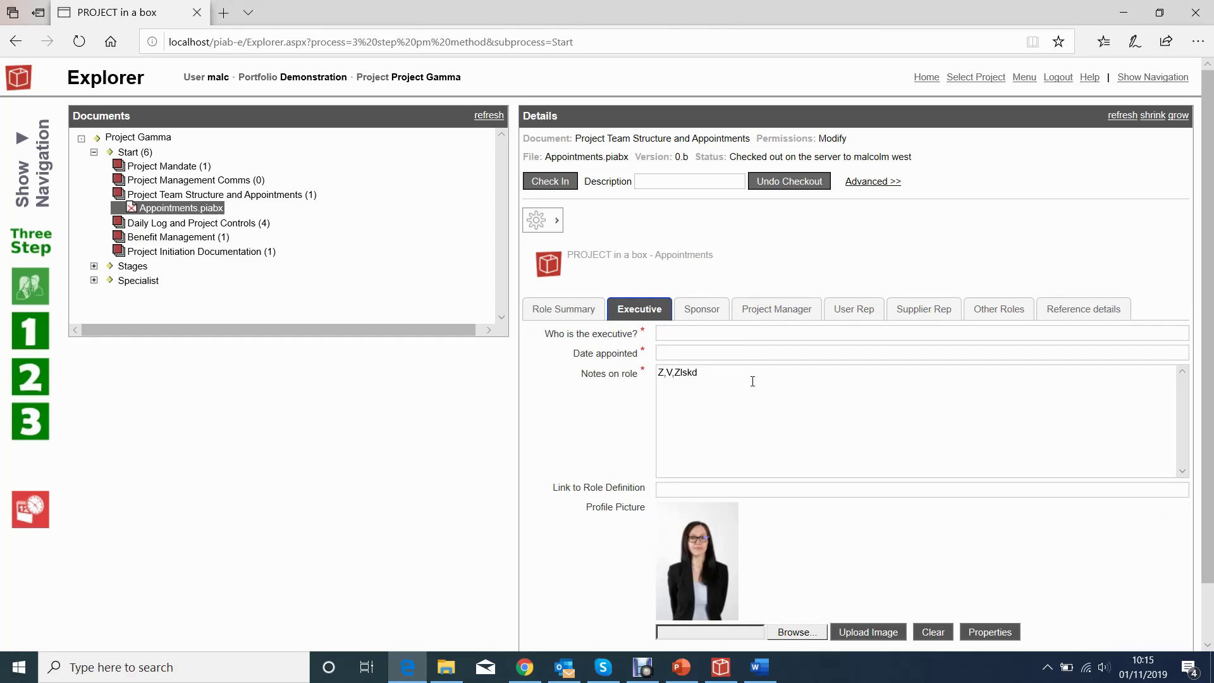
Replace the executive's role notes with "akhflKGLKd" and "sdSH;L", separated by a blank line.
drag(707, 373, 641, 373)
text(akhflKGLKd)
key(Return)
key(Return)
text(sdSH;L)
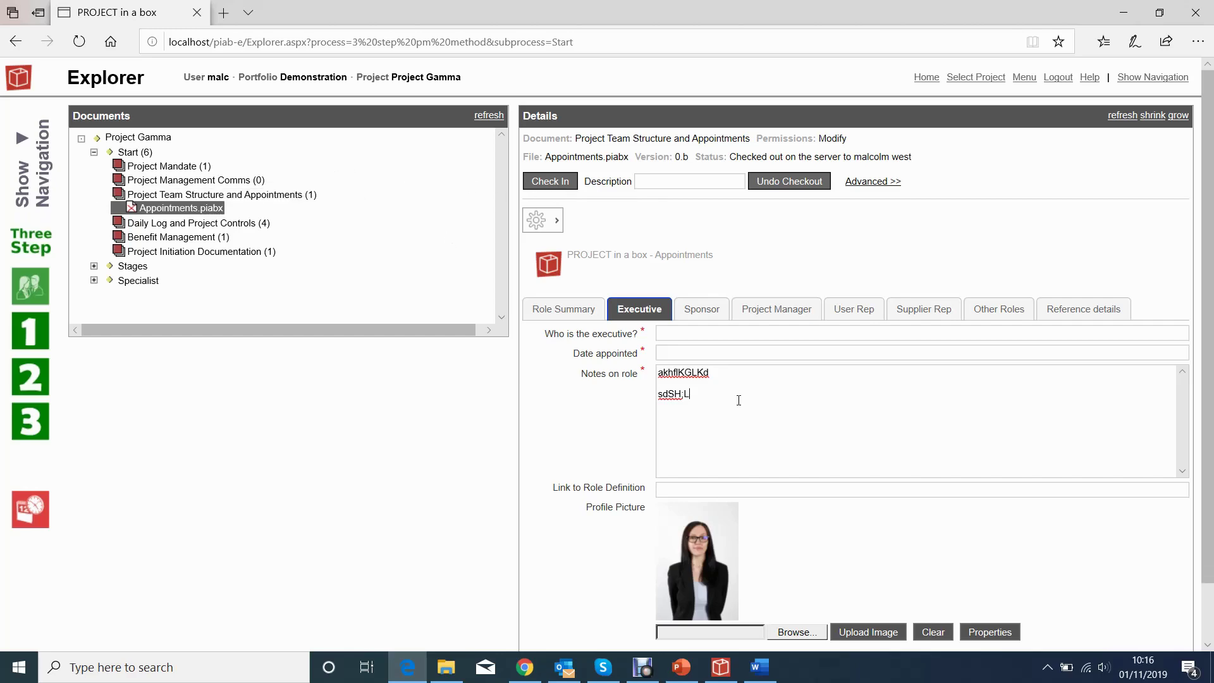
Set the executive's role notes to "change" and check in Appointments.piabx without a description.
shift+click(659, 396)
key(ctrl+a)
text(change)
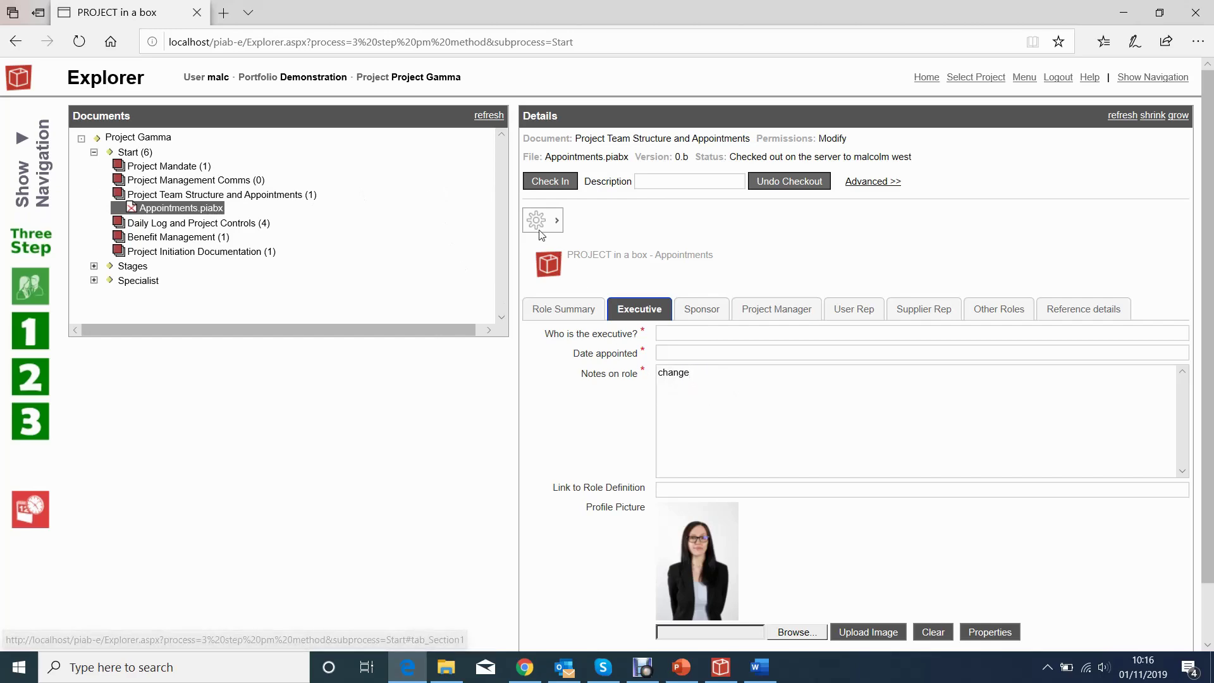
click(552, 182)
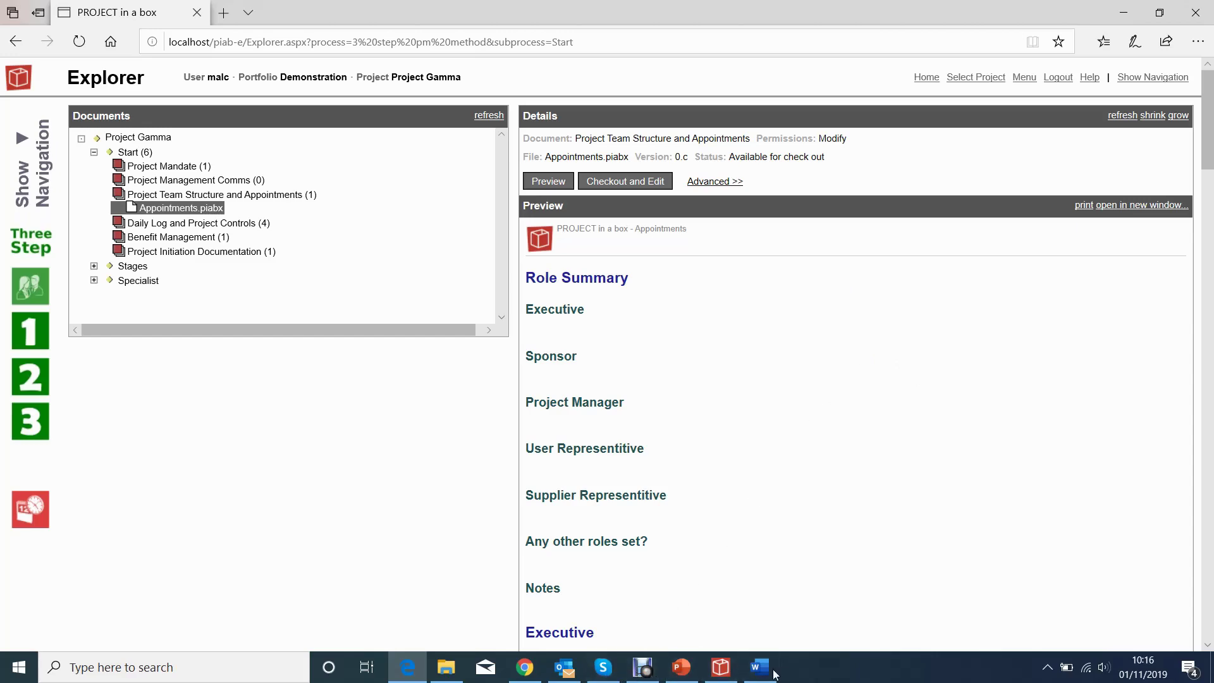
Switch to the PROJECT in a box Manager Version, refresh its file explorer and show the version history of Project Mandate.piabx.
click(721, 667)
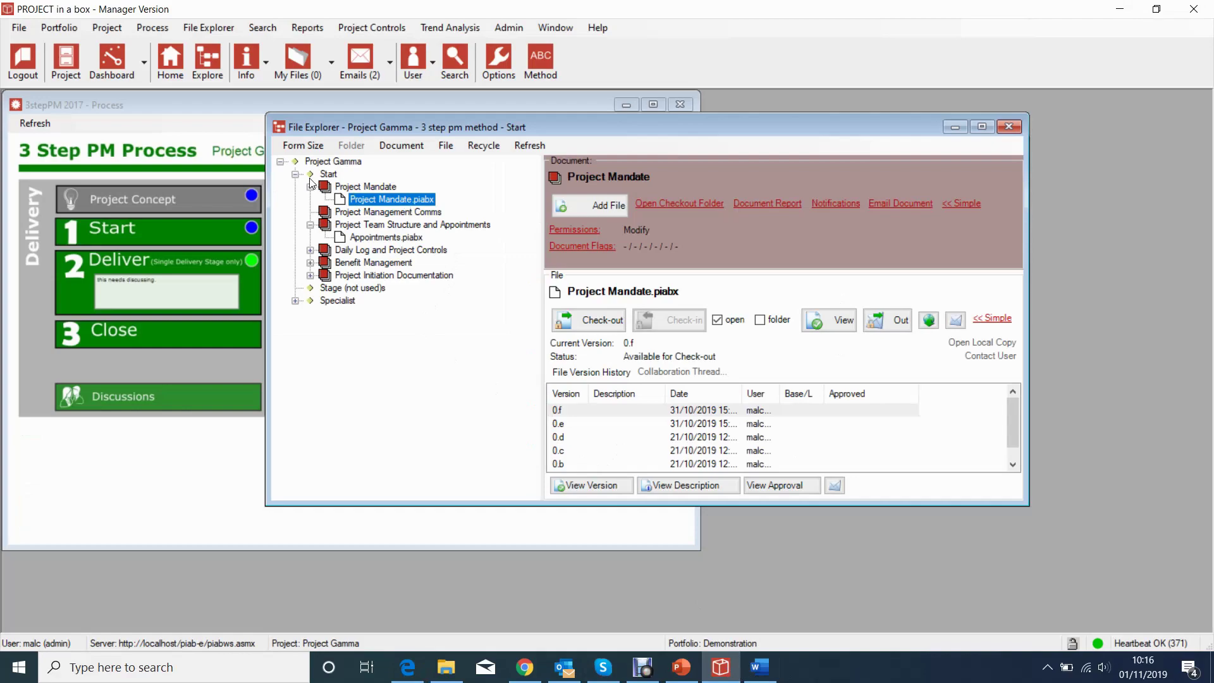
click(529, 145)
double_click(375, 203)
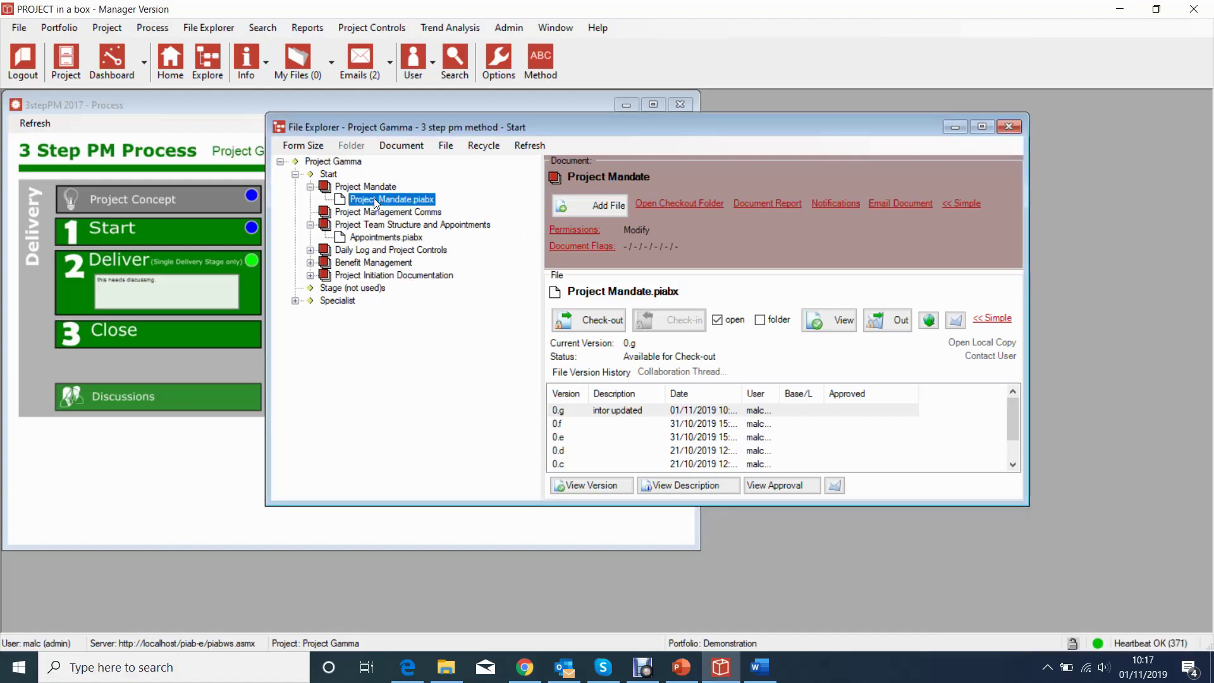
View Project Mandate.piabx version 0.g read-only and examine the General Intro text in its Introduction section.
drag(380, 40, 546, 56)
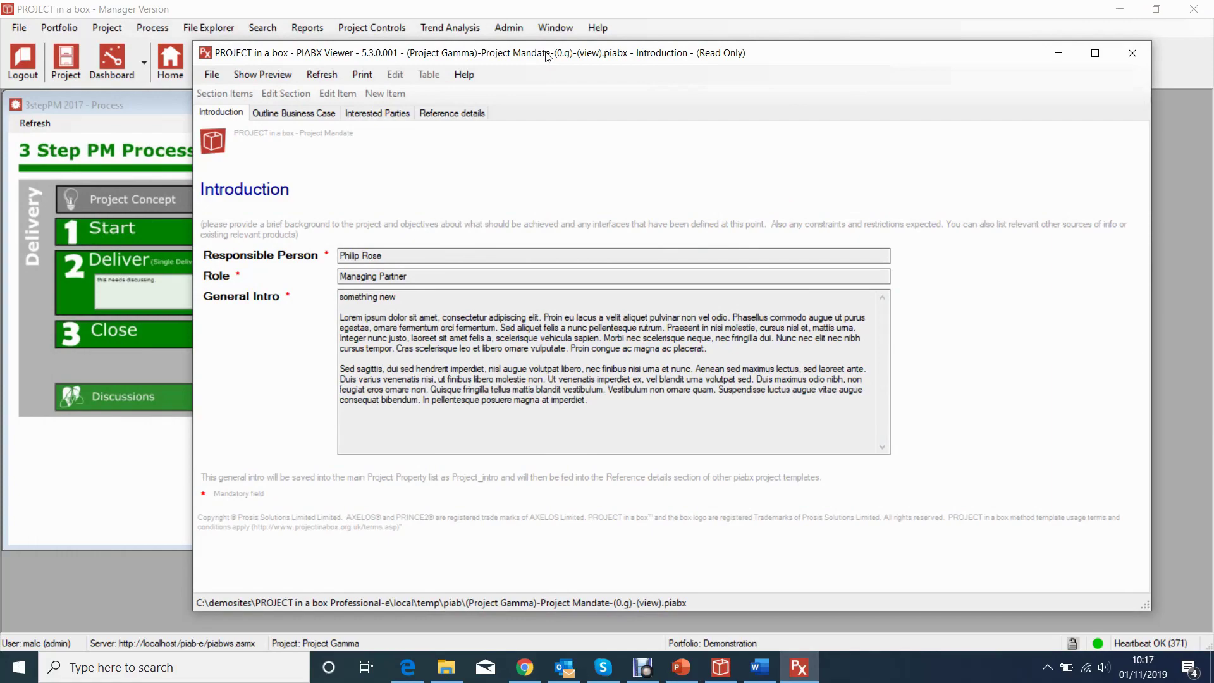
drag(494, 63, 518, 56)
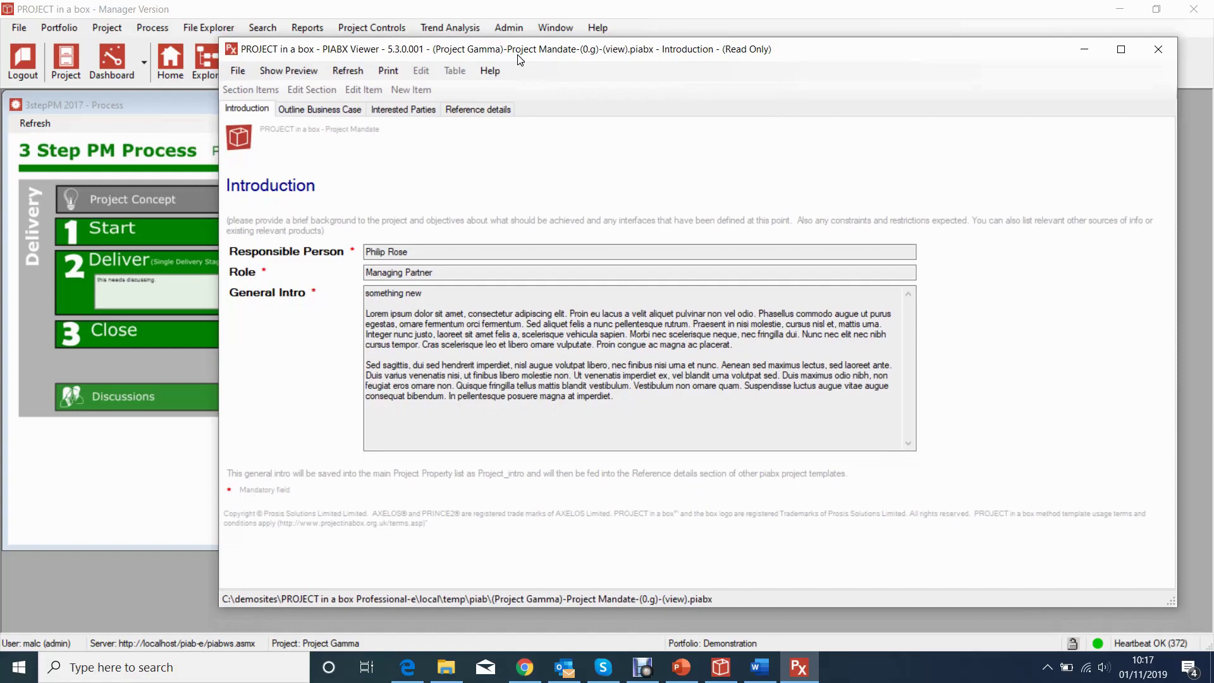
mouse_move(518, 56)
mouse_down()
mouse_move(517, 233)
mouse_move(499, 56)
mouse_up()
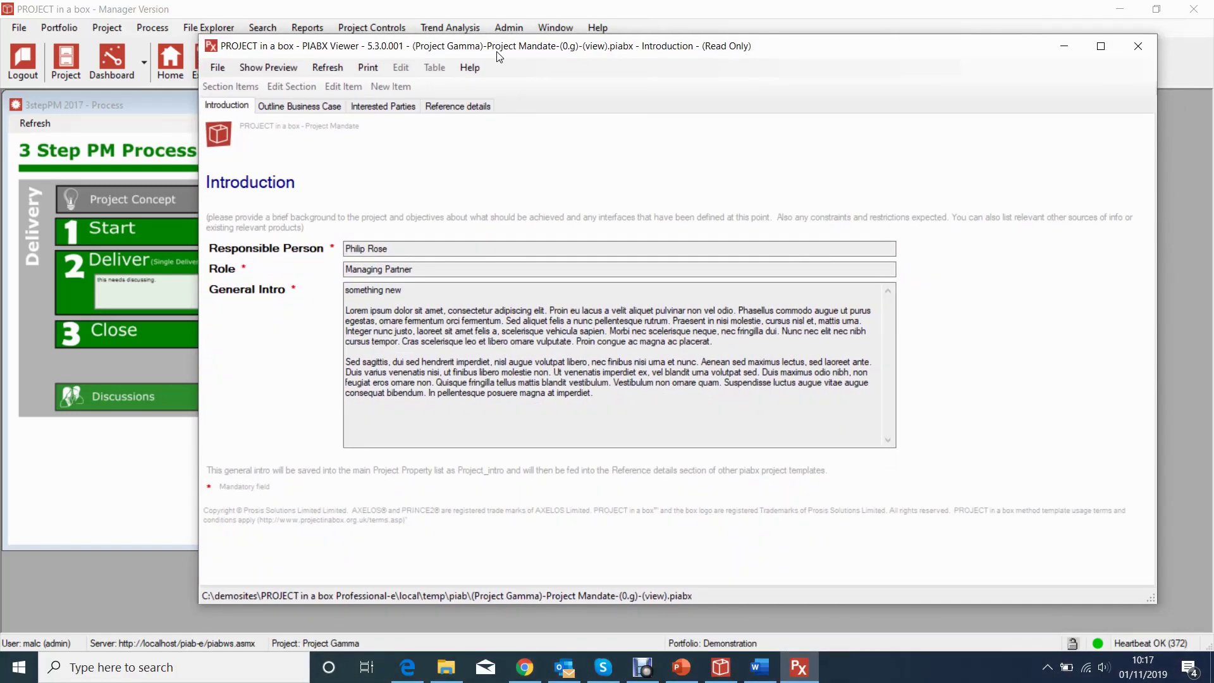
click(403, 354)
click(645, 361)
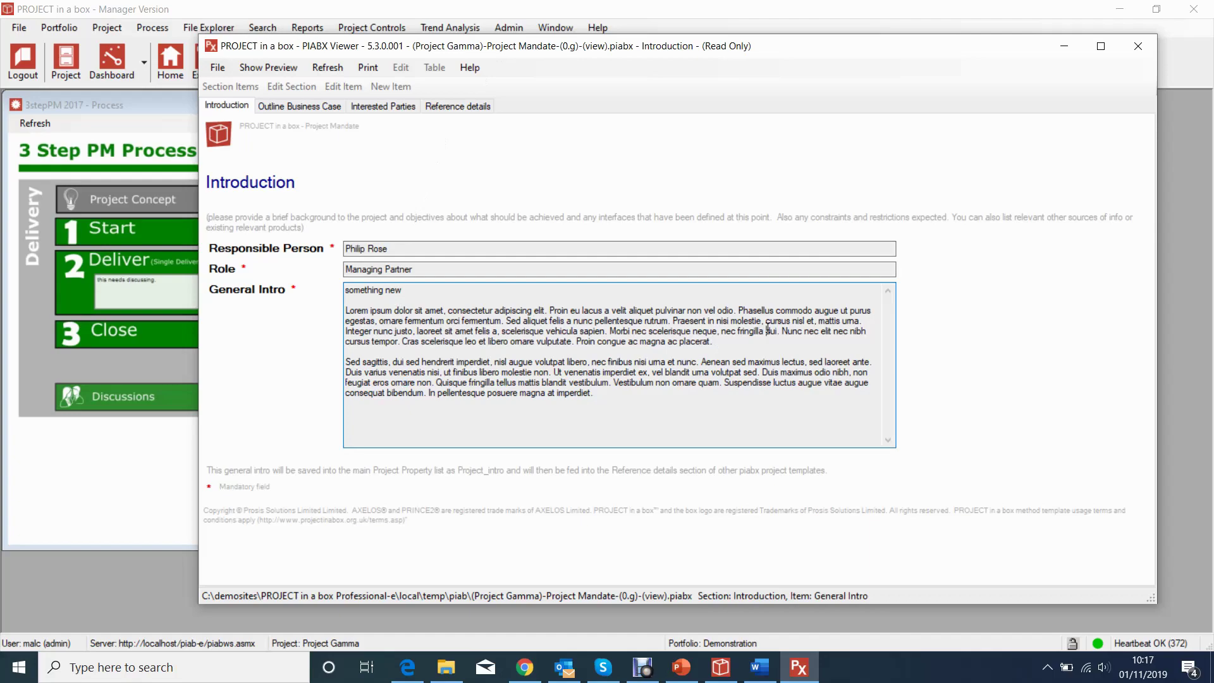
drag(661, 320, 641, 347)
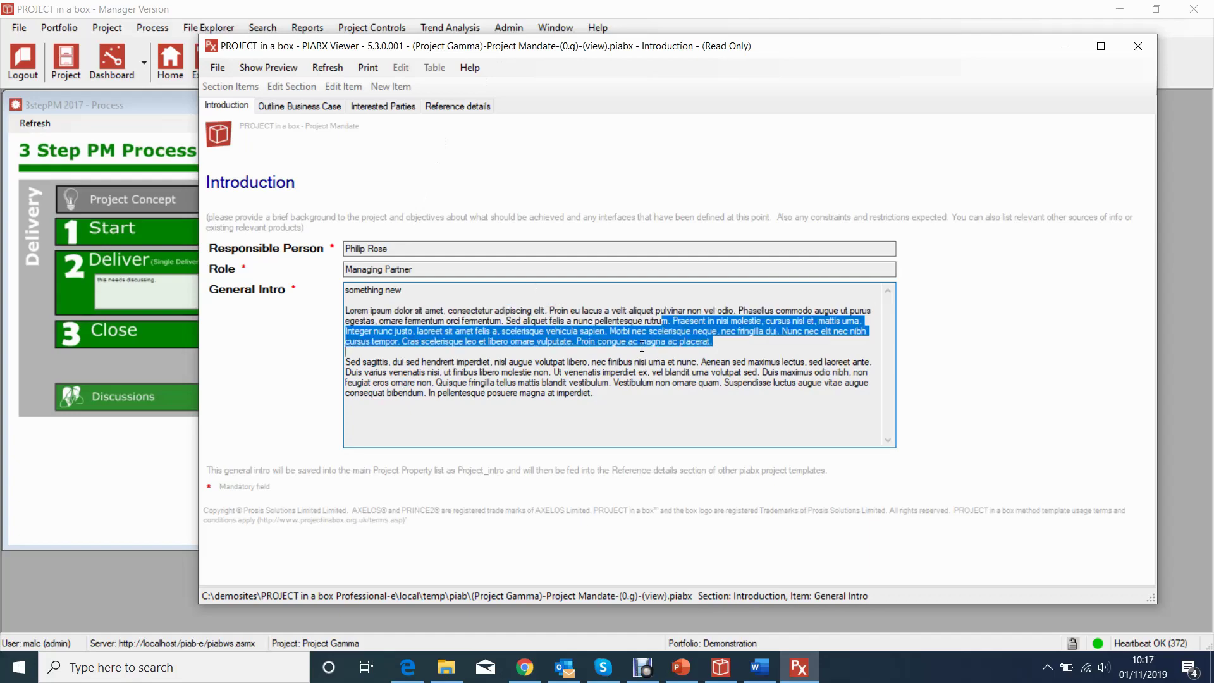
click(725, 331)
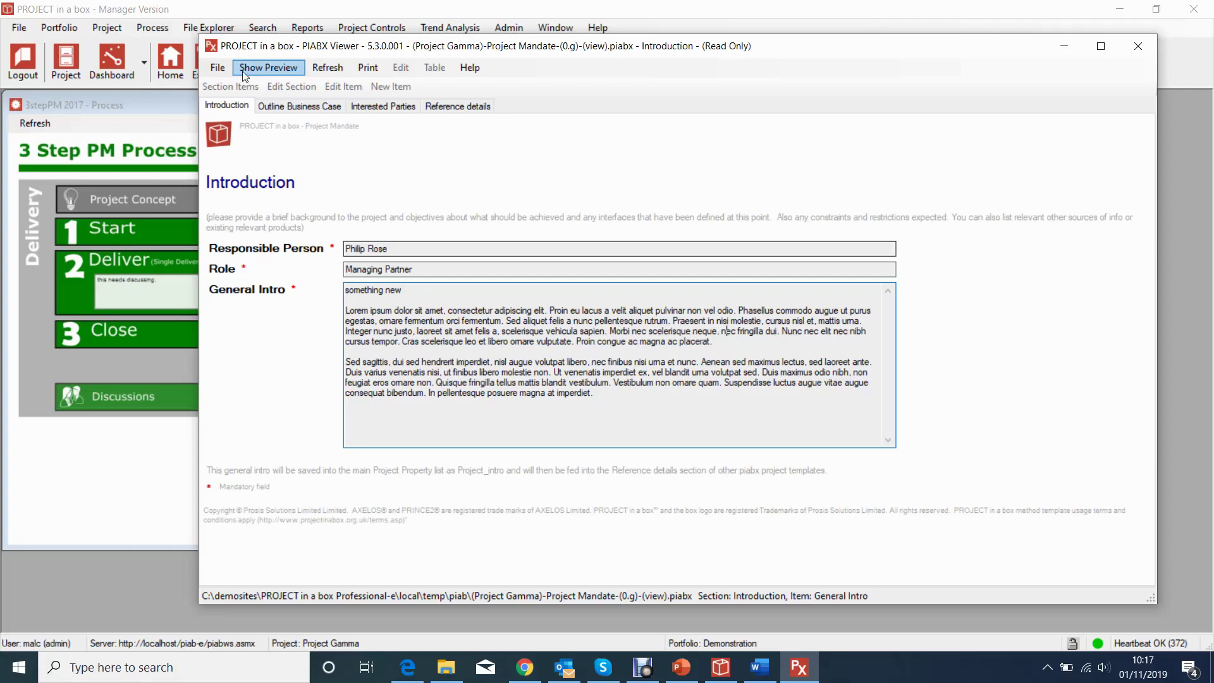
Preview the complete Project Mandate document, look through it and return to the forms view.
click(272, 69)
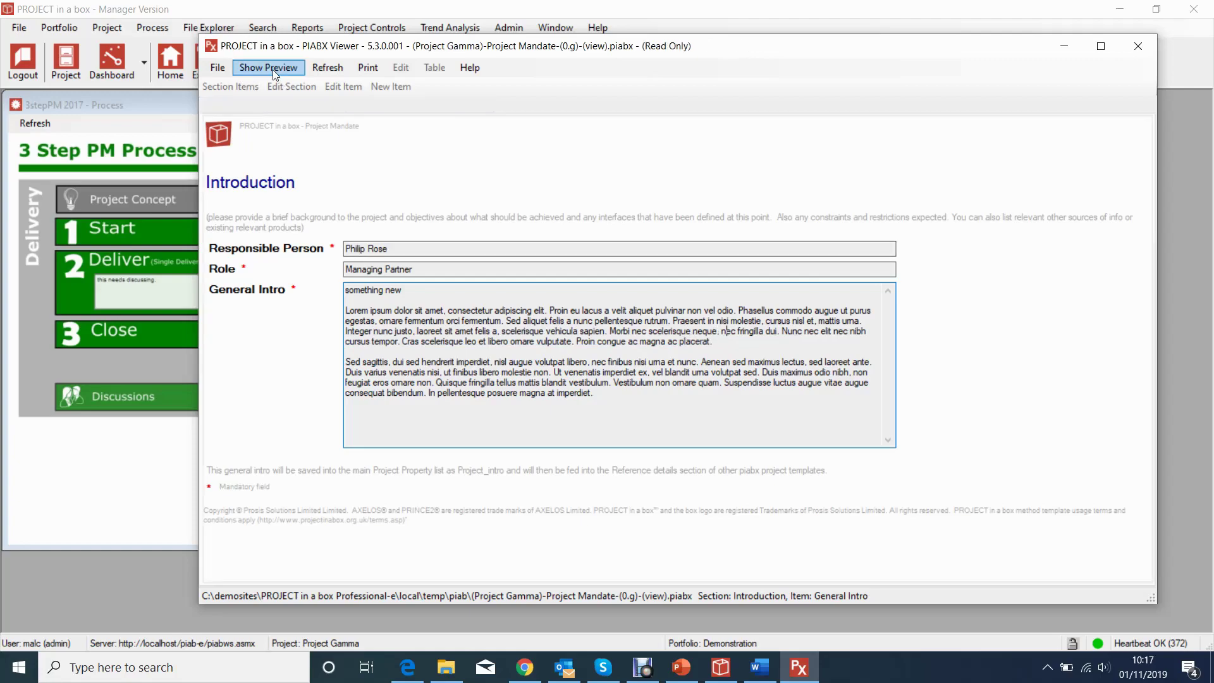
scroll(415, 290, down, 5)
scroll(412, 293, down, 2)
scroll(408, 291, up, 7)
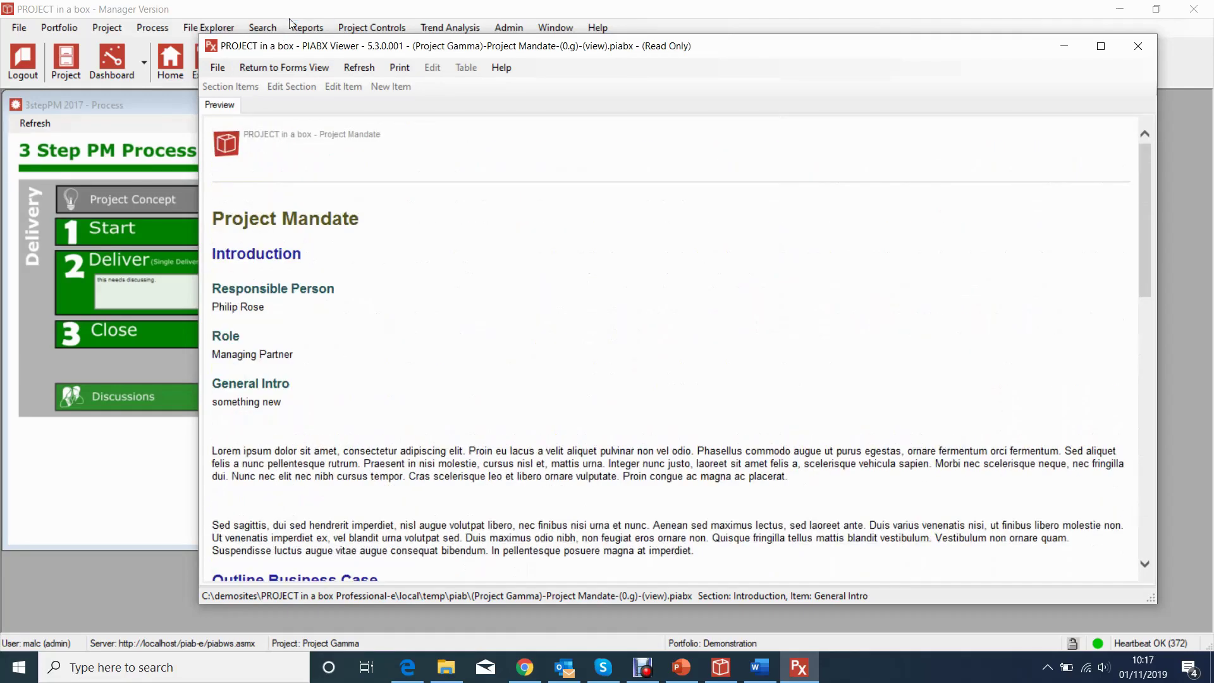
click(298, 68)
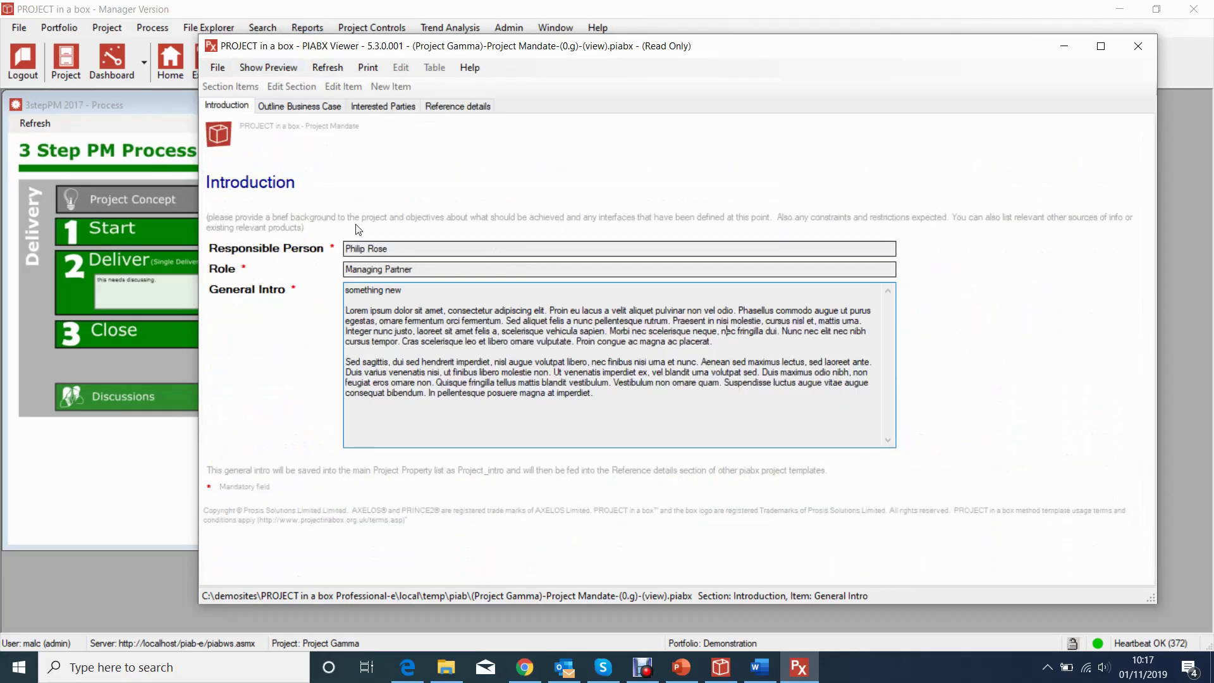
Look through the Outline Business Case, Interested Parties and Reference details sections, and close the read-only Project Mandate.
click(299, 106)
click(383, 105)
click(477, 109)
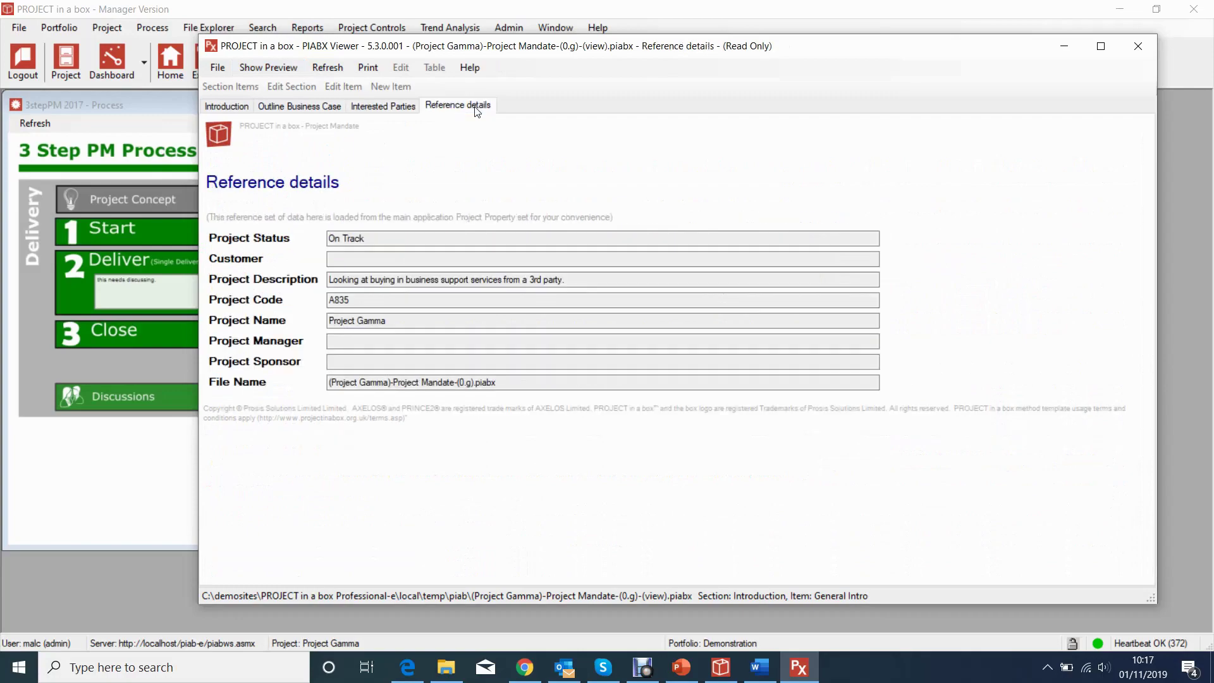
click(1152, 54)
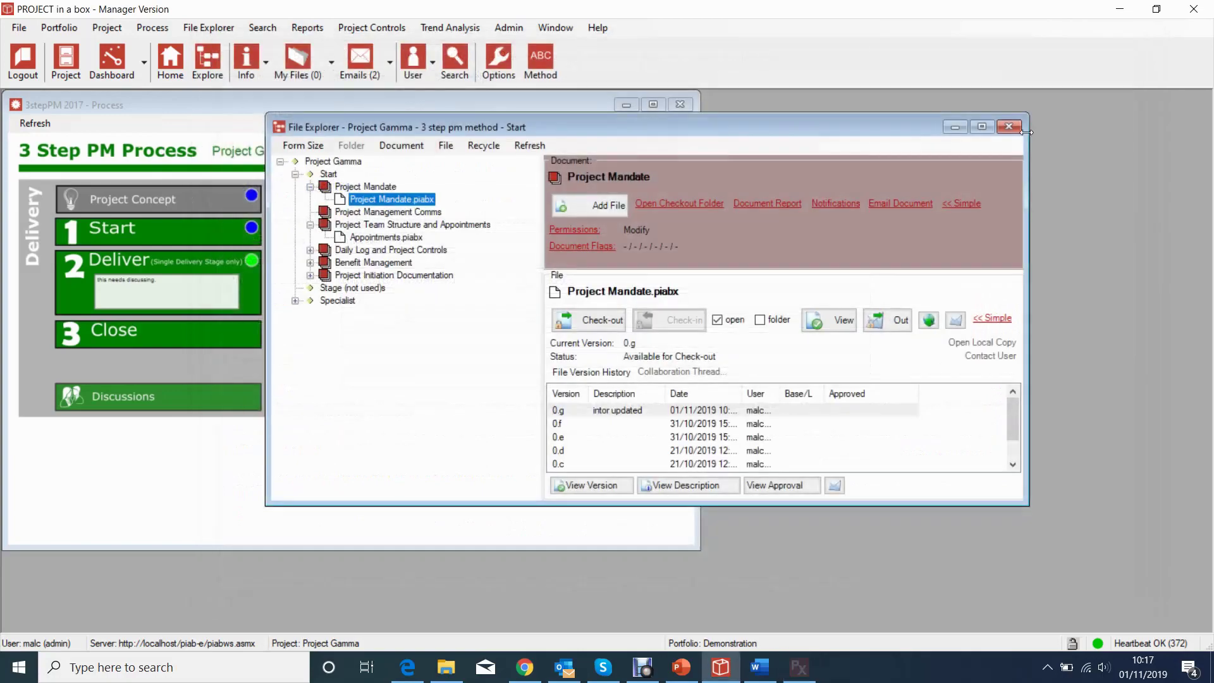
Check out Project Mandate.piabx for editing and look through its Interested Parties and Outline Business Case sections.
click(599, 322)
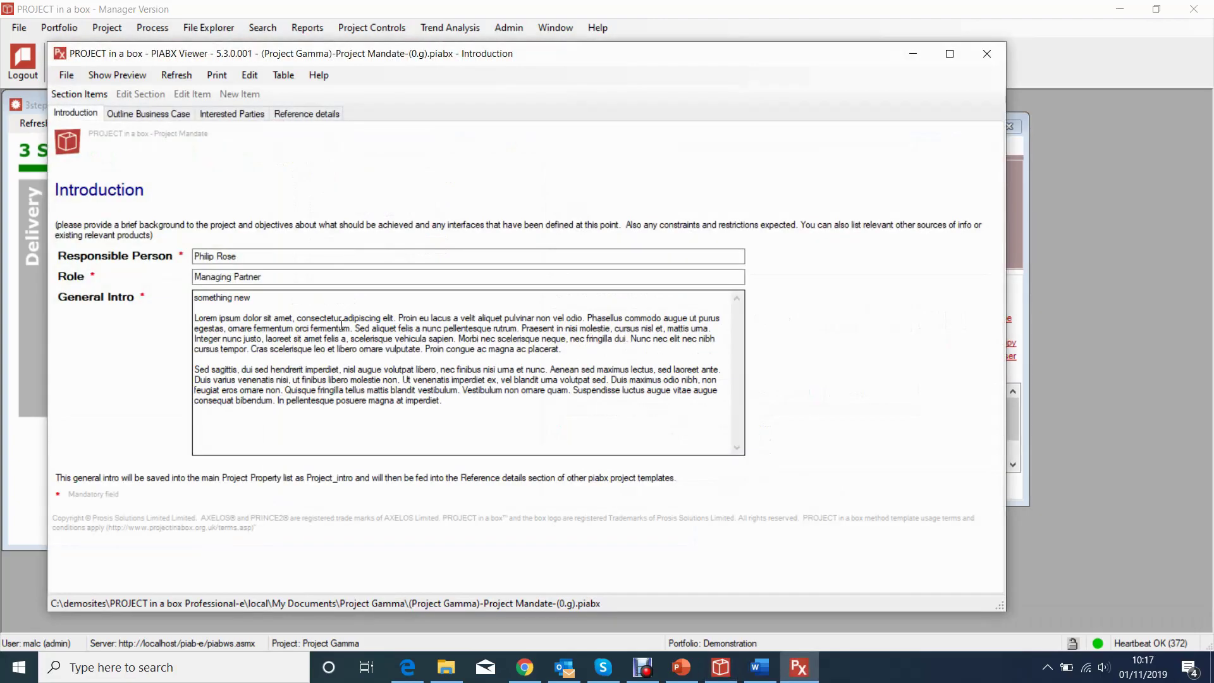
click(295, 328)
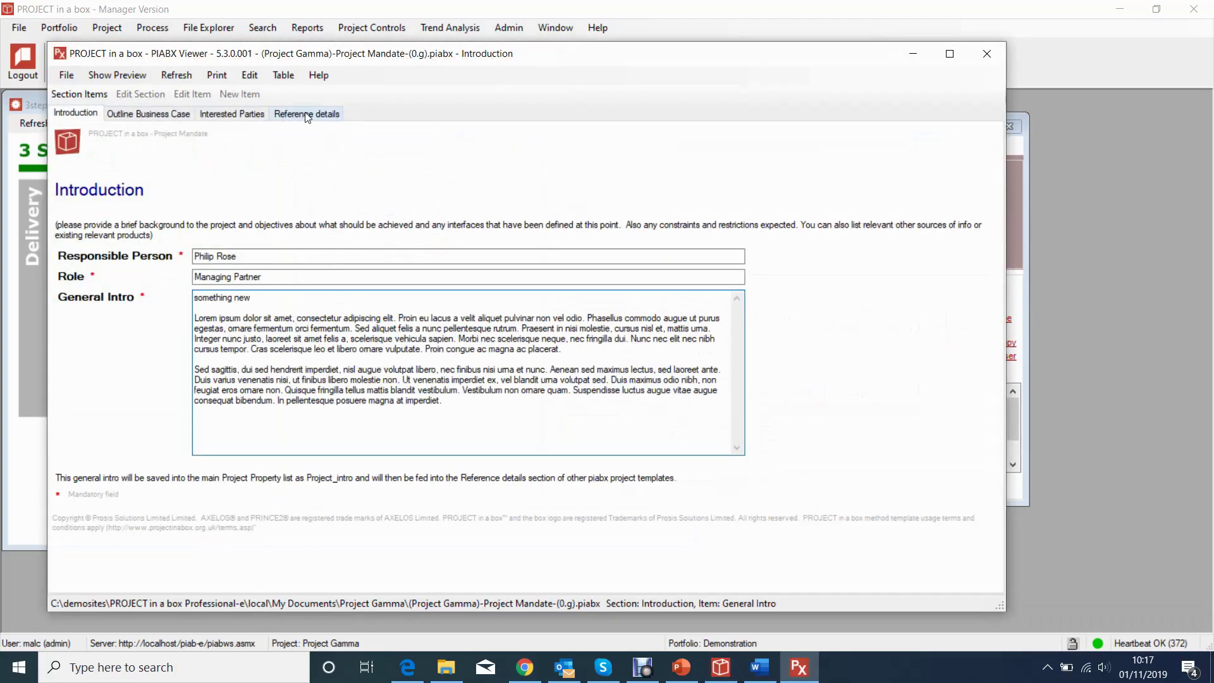
click(335, 114)
click(229, 116)
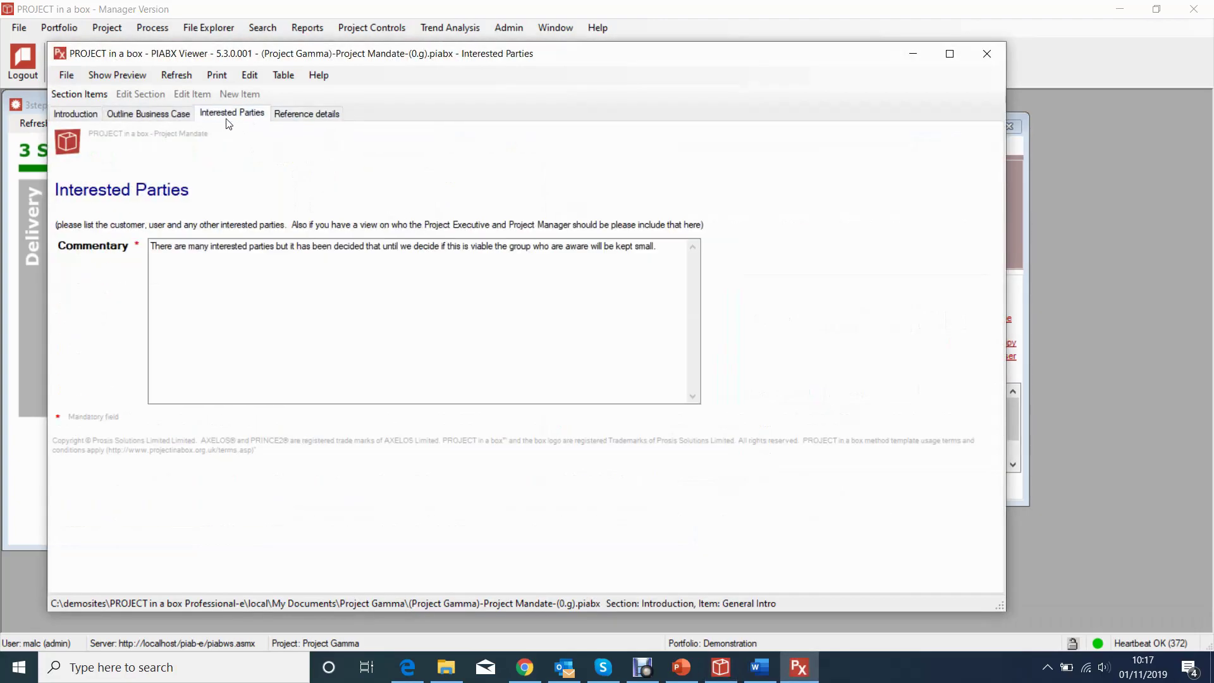
click(148, 117)
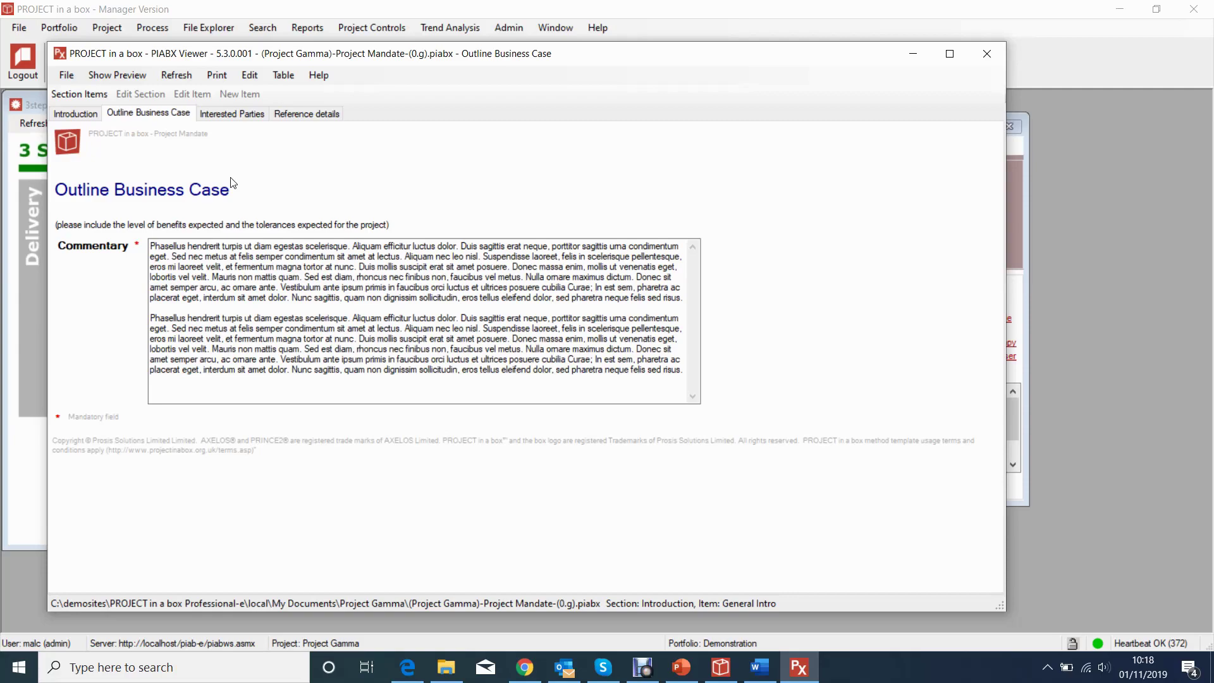
Examine the commentary fields in the Outline Business Case and Interested Parties sections of the checked-out document.
click(987, 56)
drag(259, 59, 362, 53)
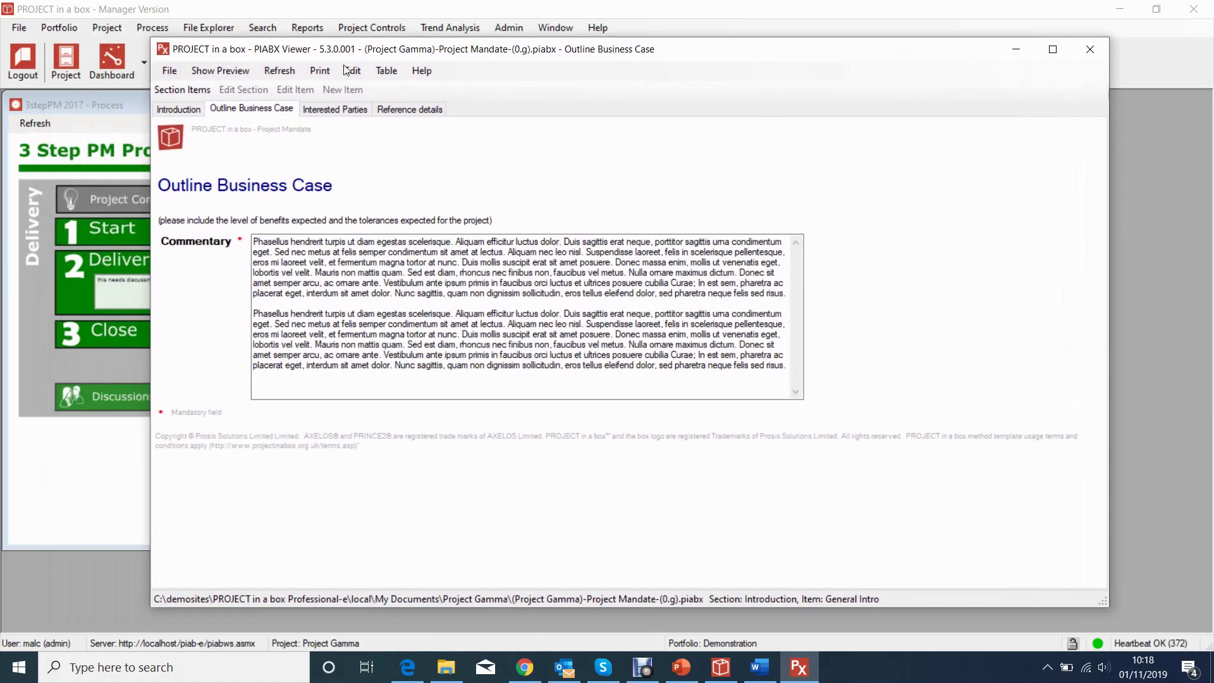
click(337, 264)
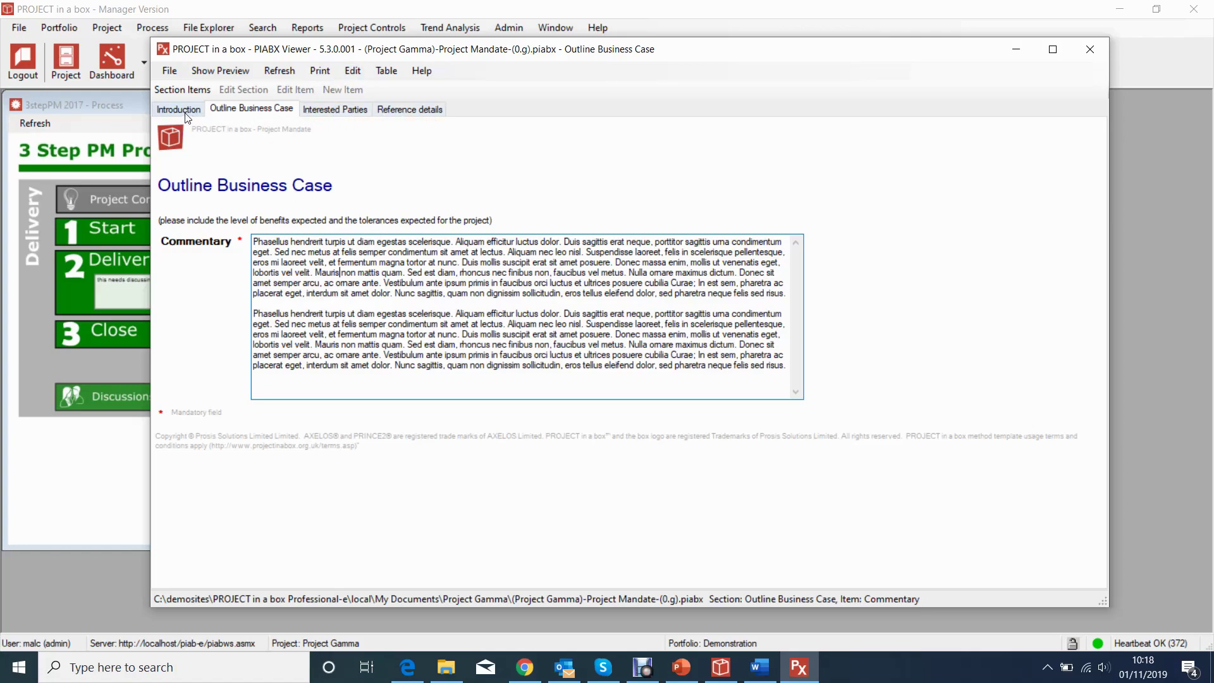
click(326, 110)
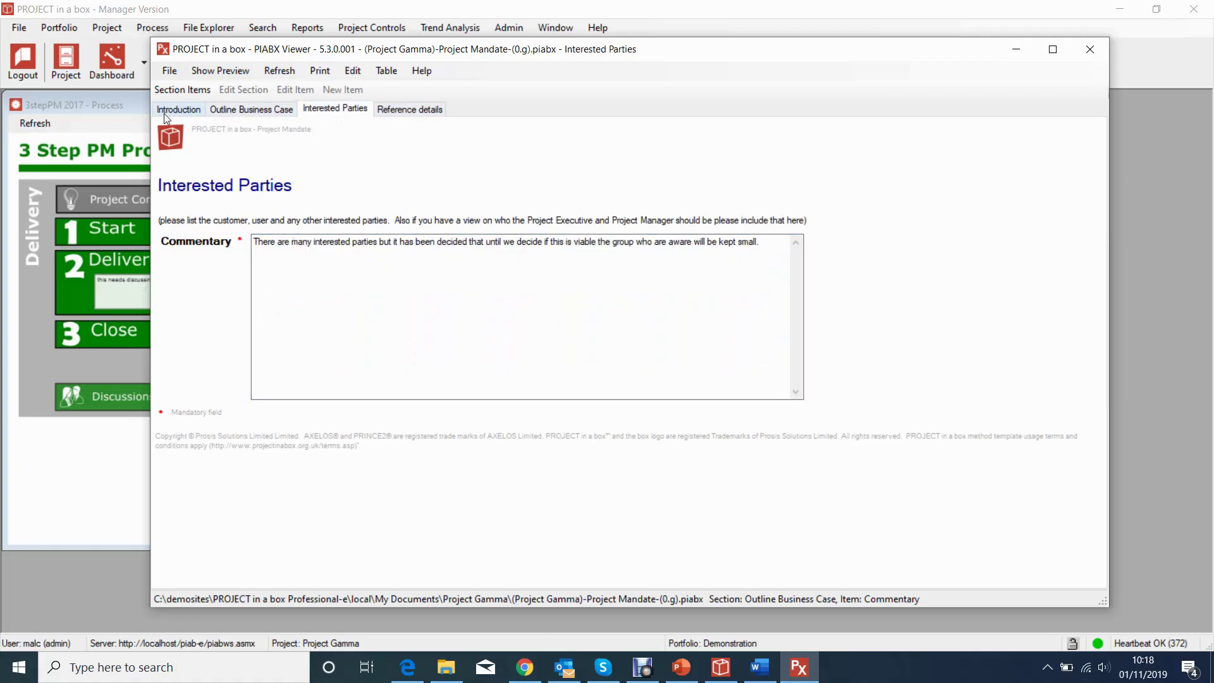
Duplicate the Introduction section of the Project Mandate document.
click(187, 114)
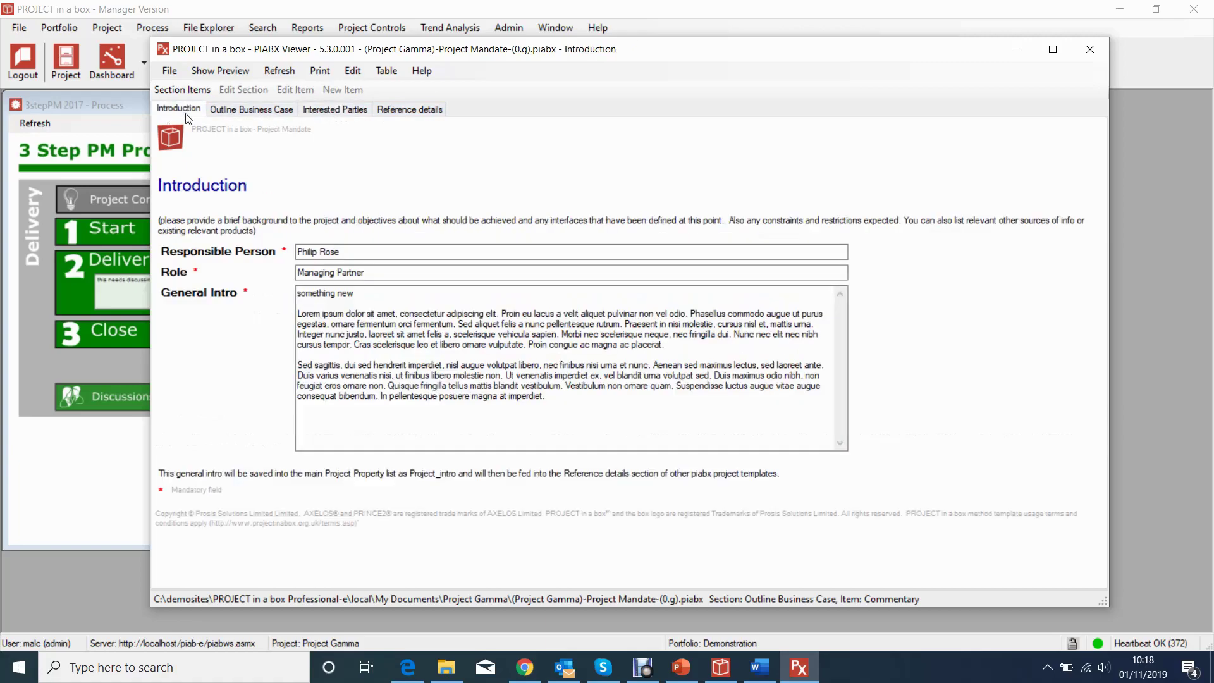
click(352, 71)
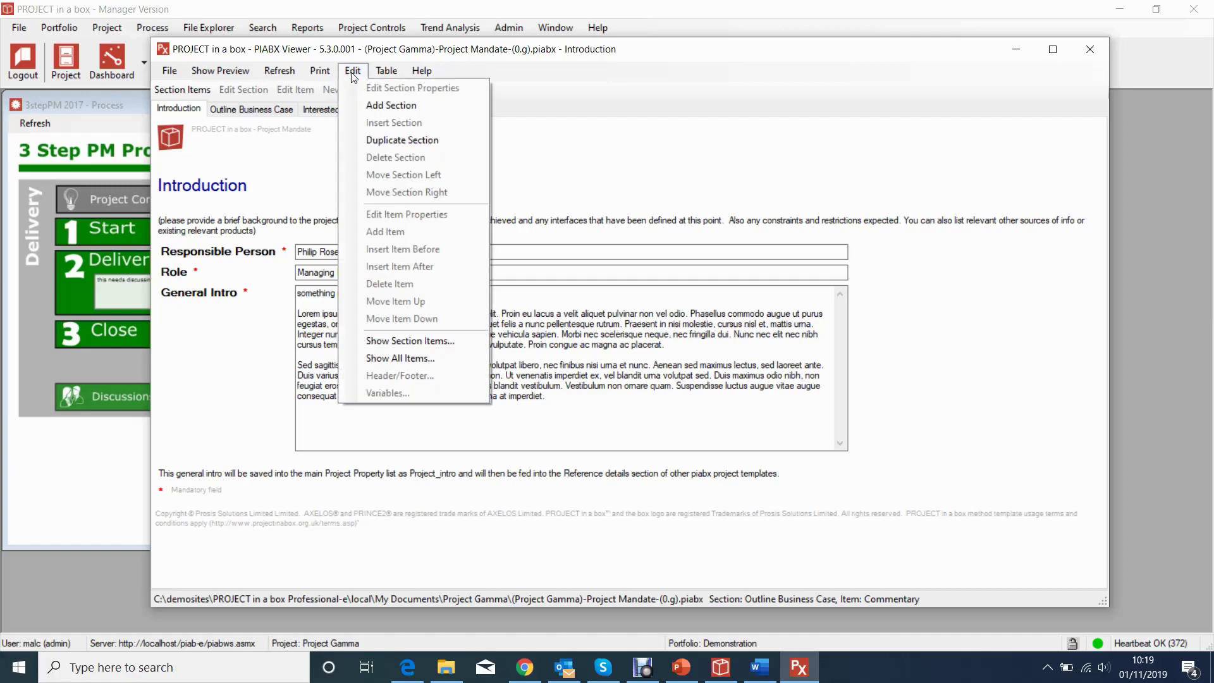
click(393, 140)
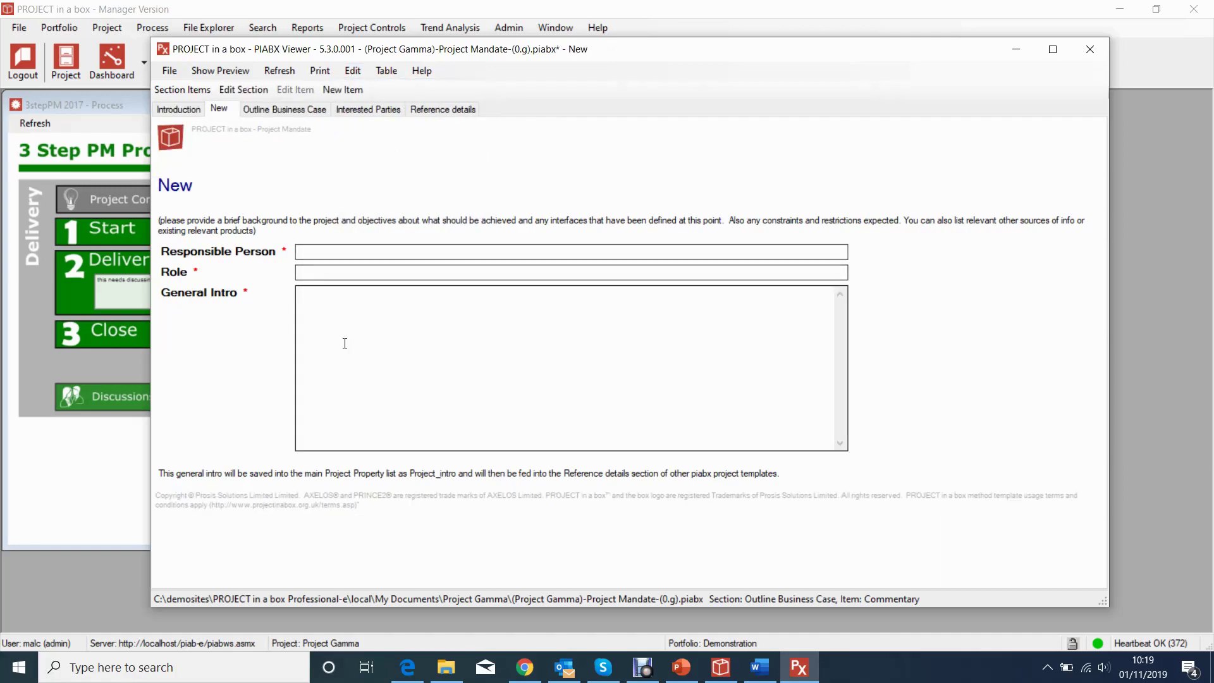
click(198, 112)
click(230, 112)
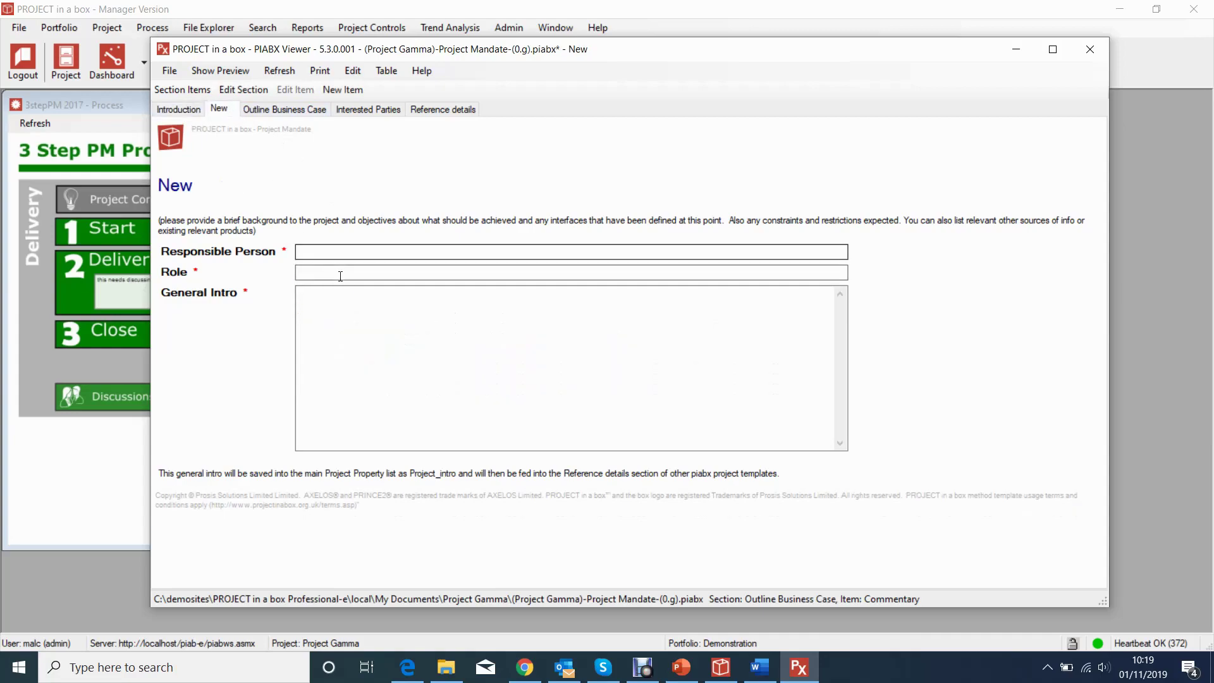
Add a new item of type Image to the duplicated section and look over the section's fields.
click(331, 272)
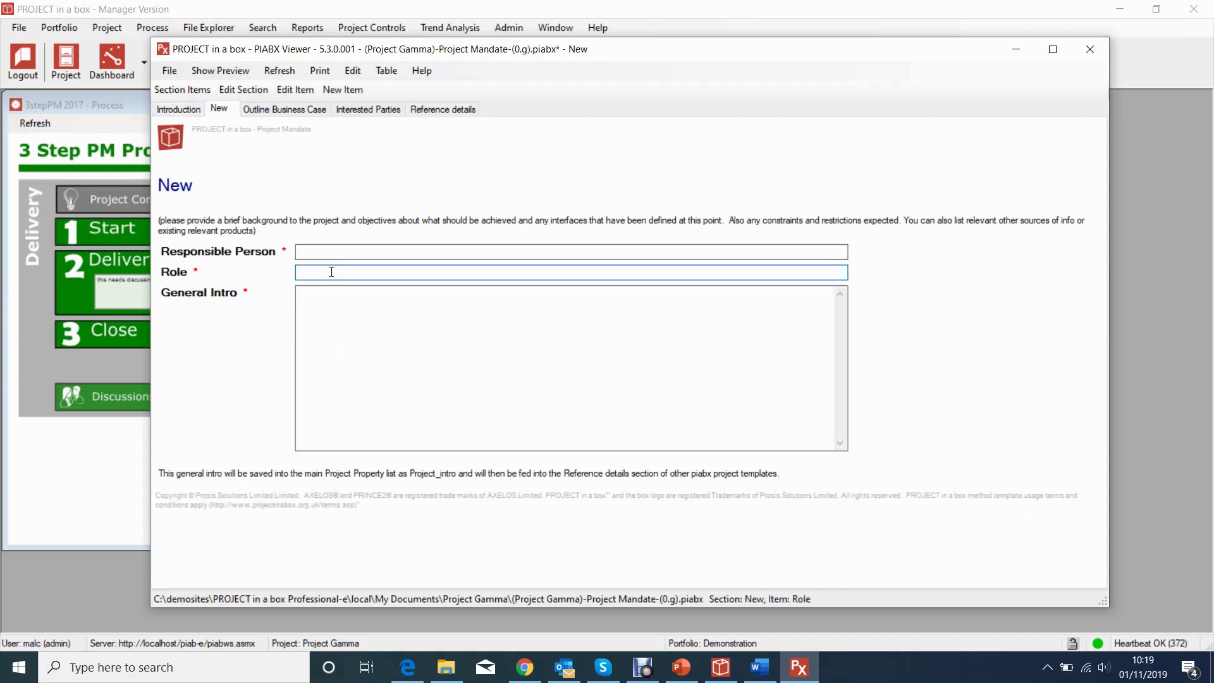
click(332, 90)
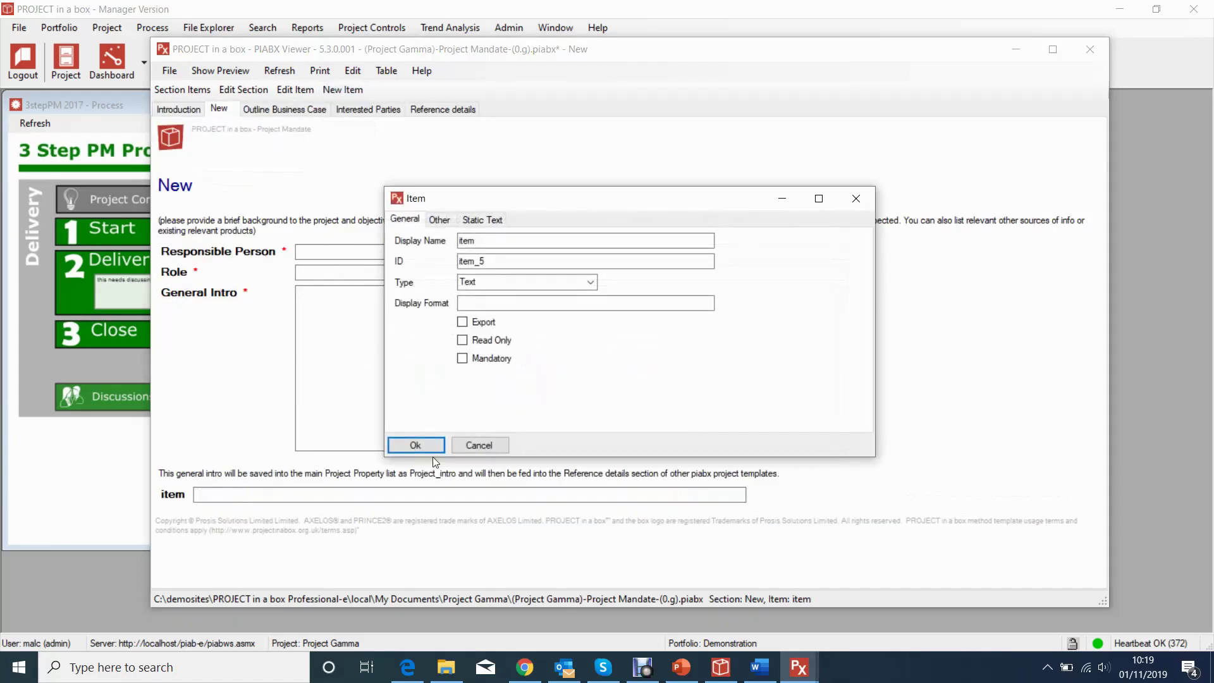
click(590, 283)
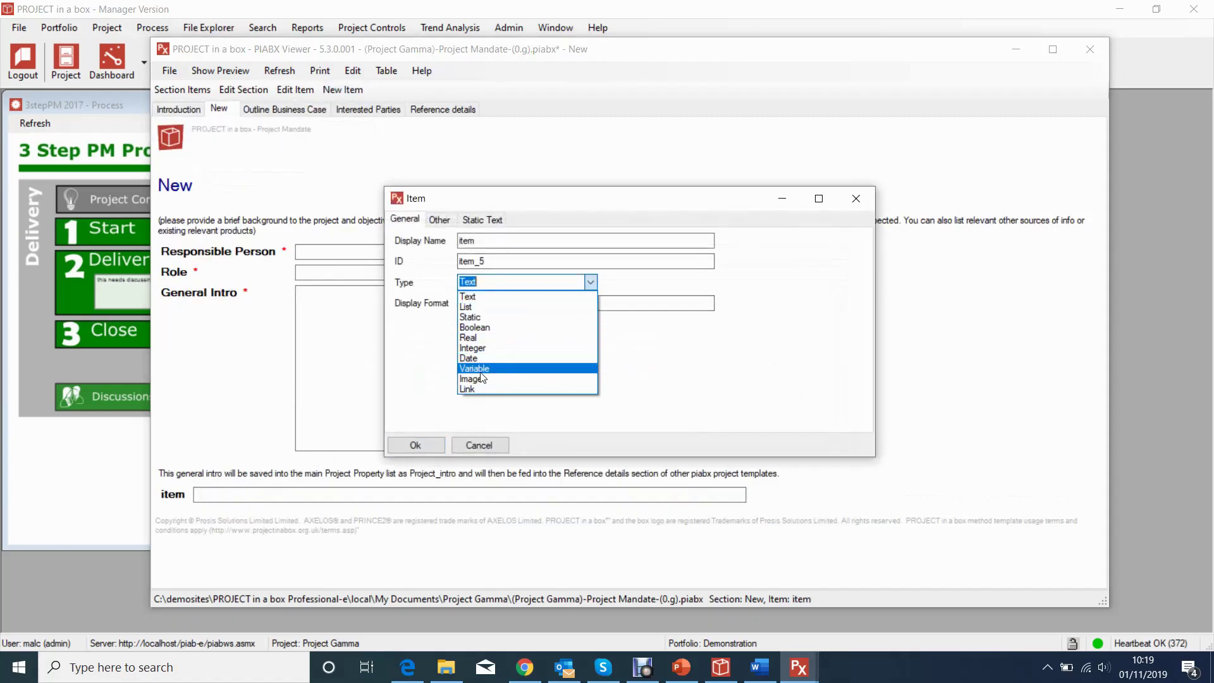
click(531, 374)
click(415, 446)
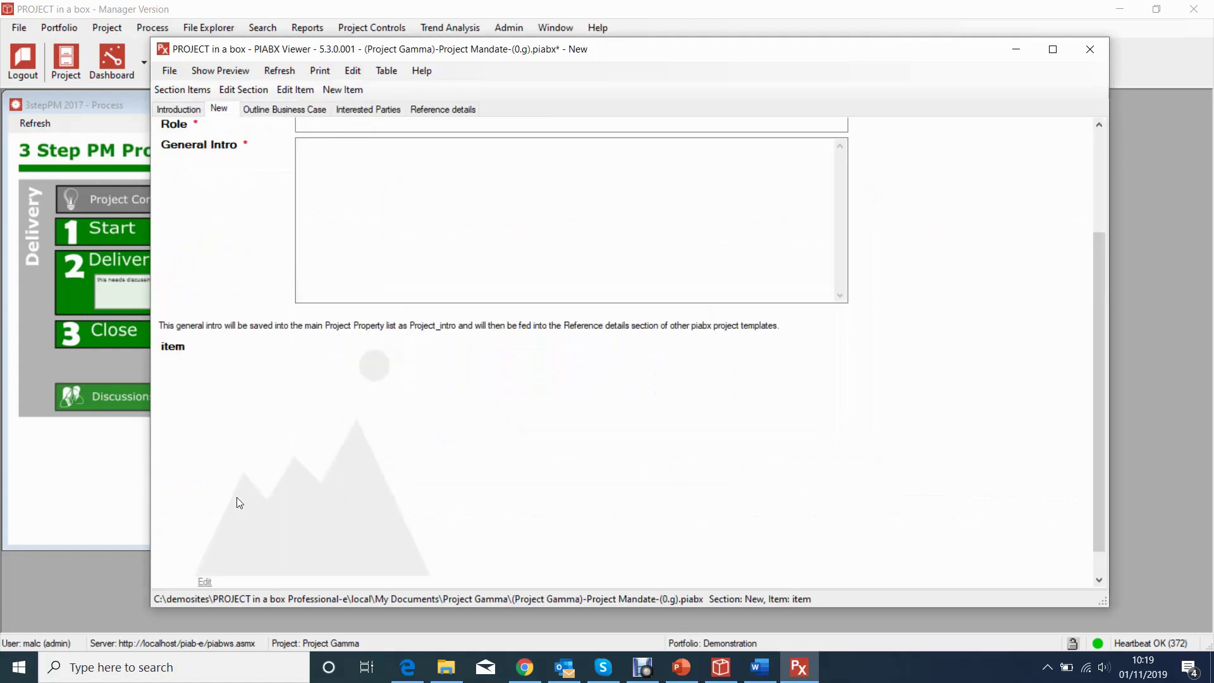
scroll(321, 338, up, 3)
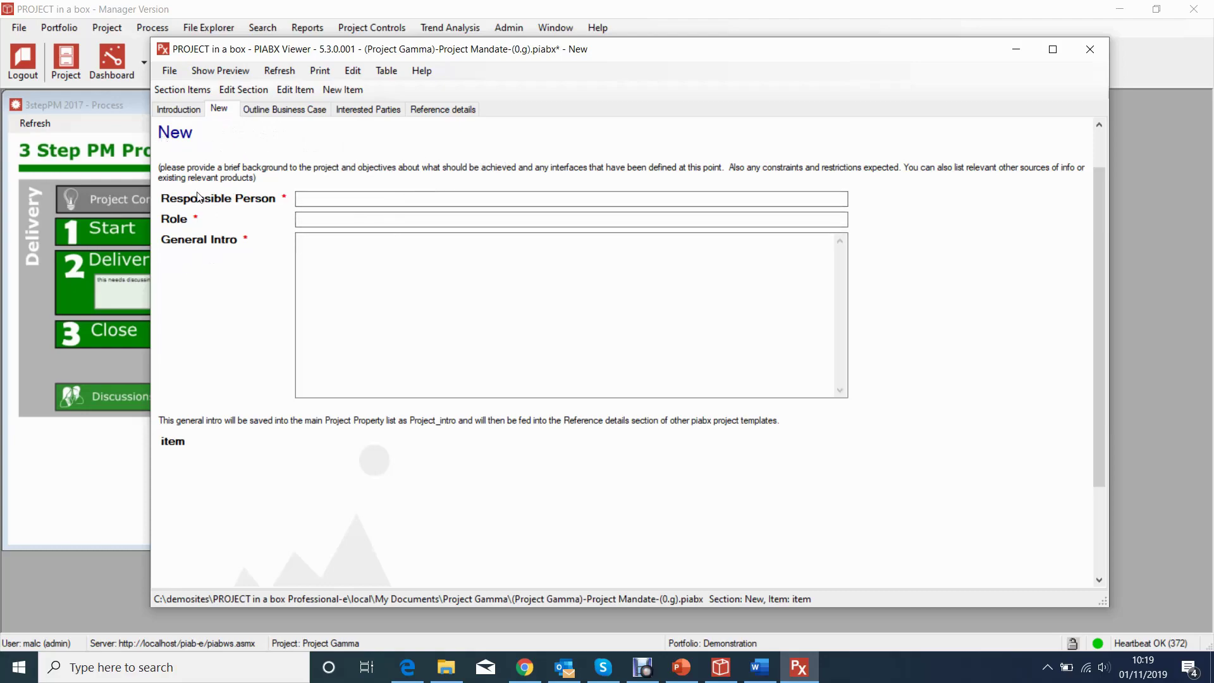
scroll(225, 498, down, 2)
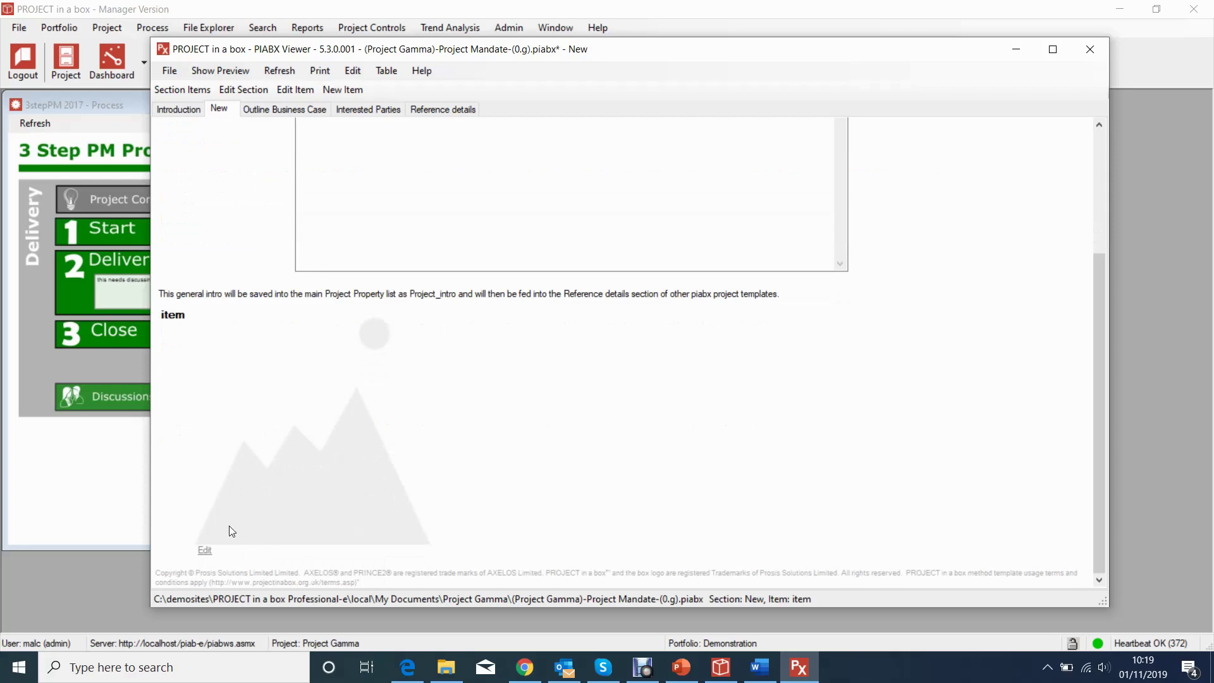
scroll(216, 379, up, 3)
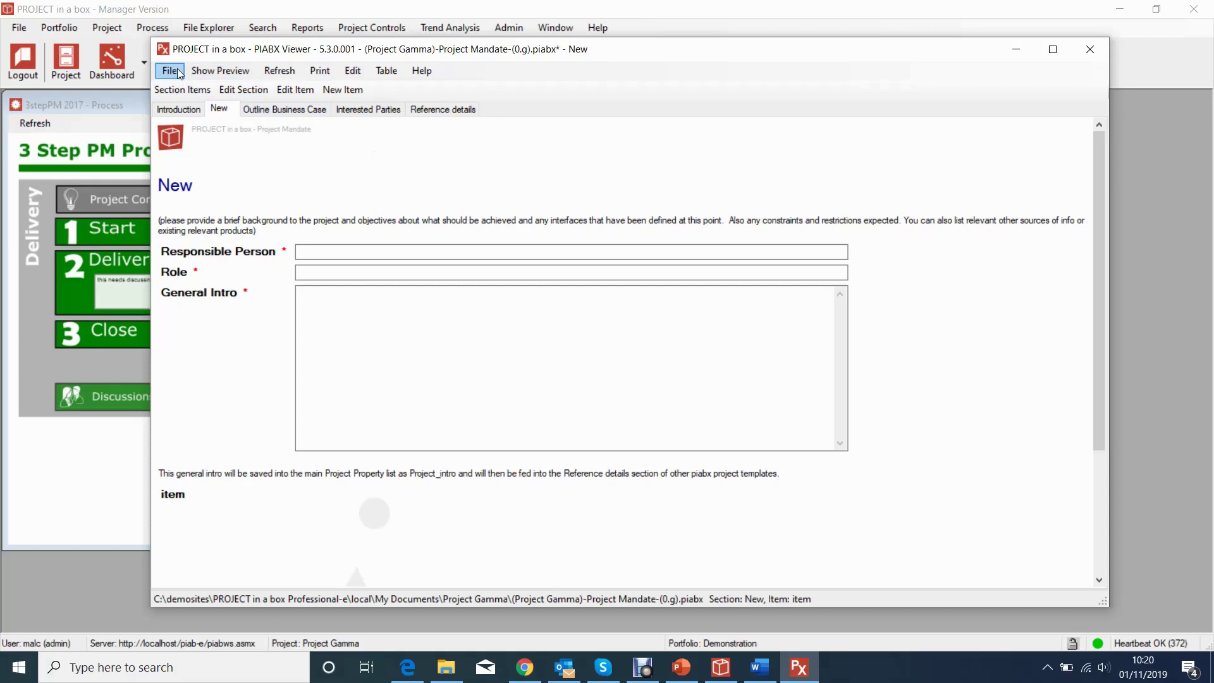
Save and close the edited Project Mandate document, and check in Project Mandate.piabx without a description.
click(161, 73)
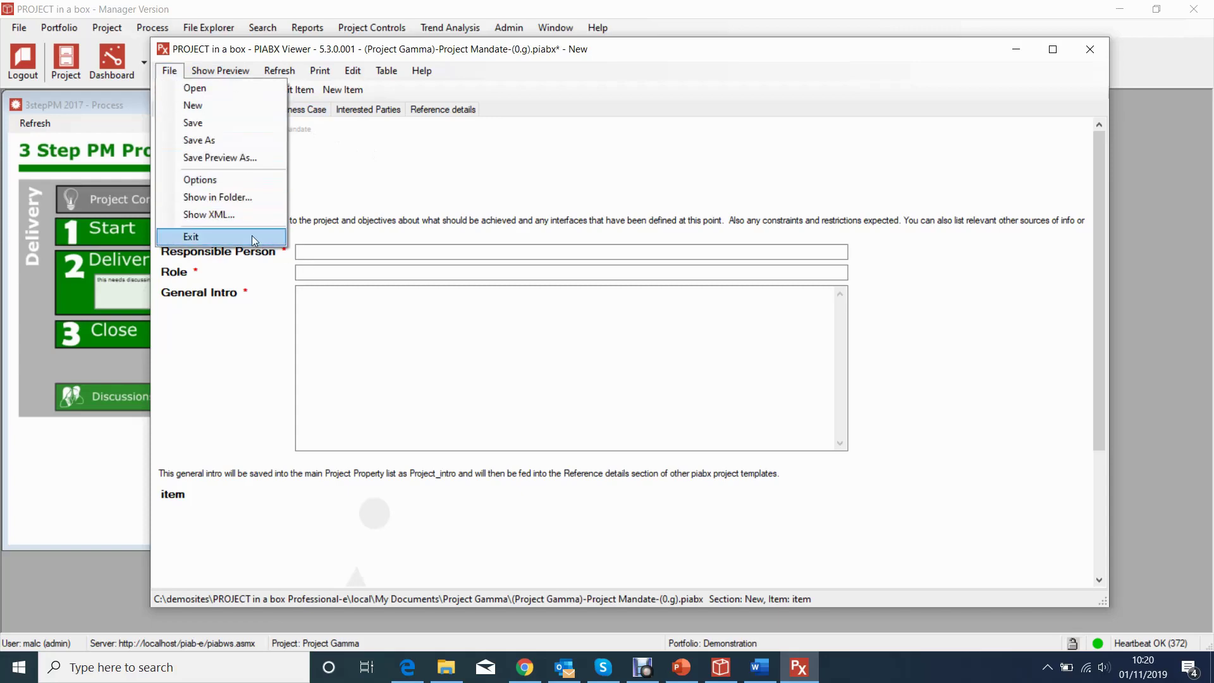
click(201, 124)
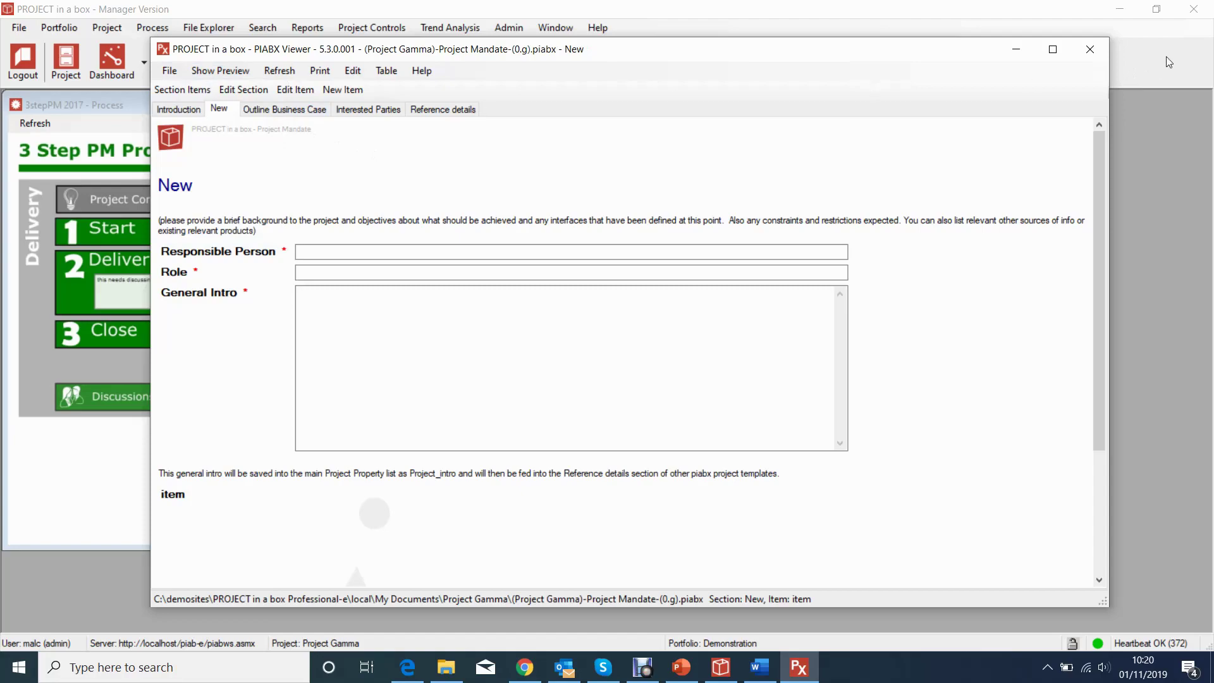
click(1089, 49)
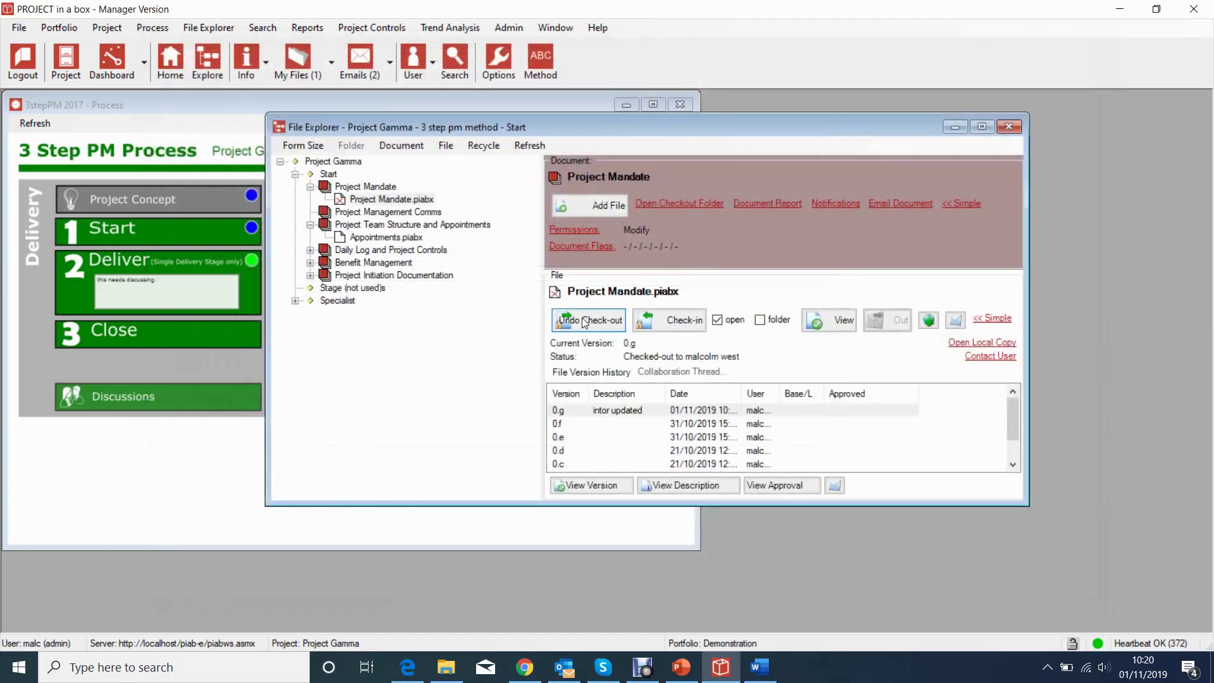
click(670, 321)
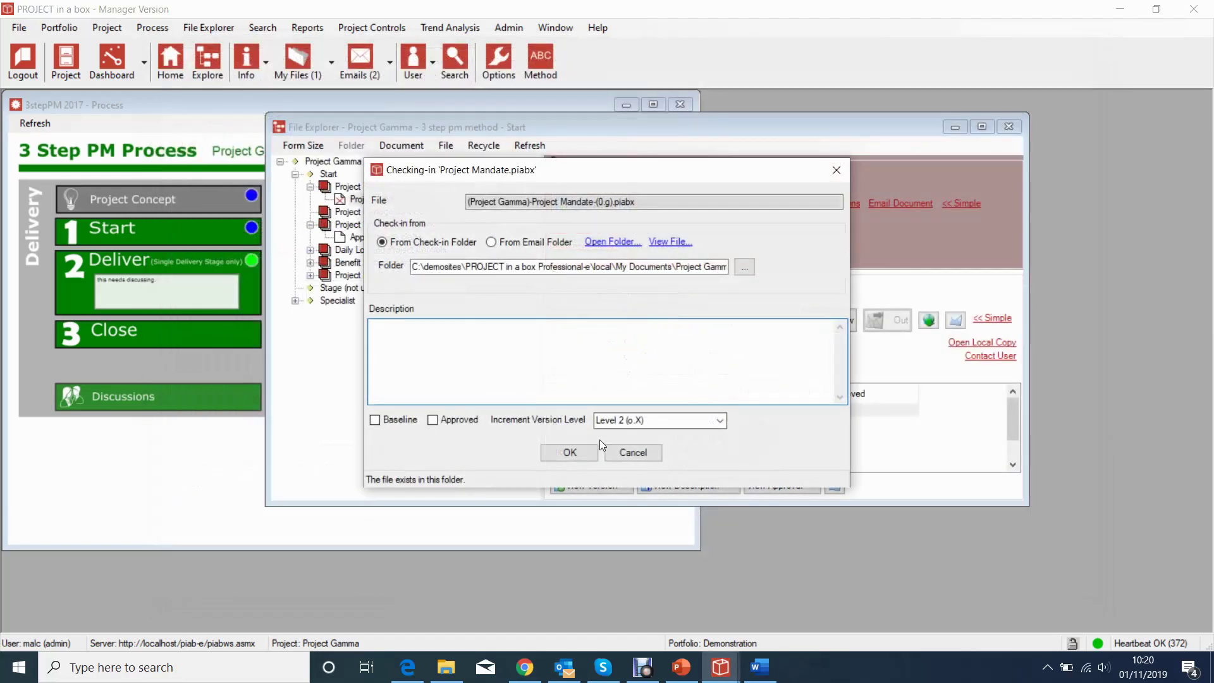
click(588, 452)
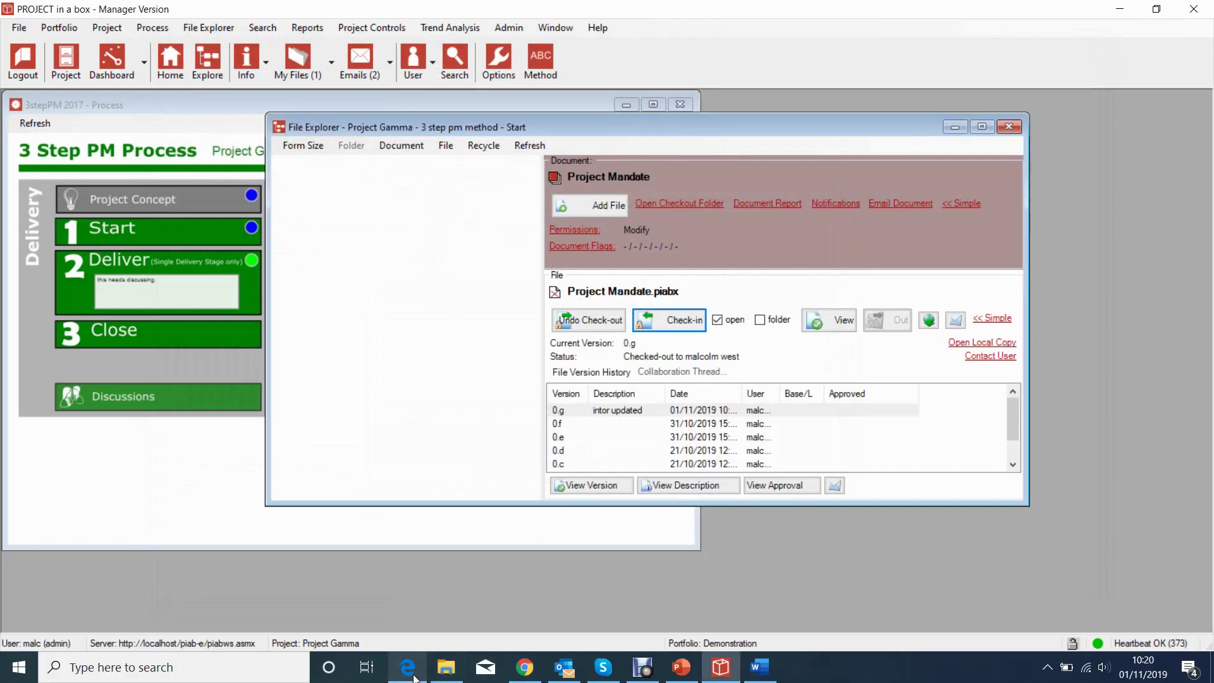
Switch to Project Gamma's document explorer in the Edge browser.
mouse_move(418, 676)
click(399, 572)
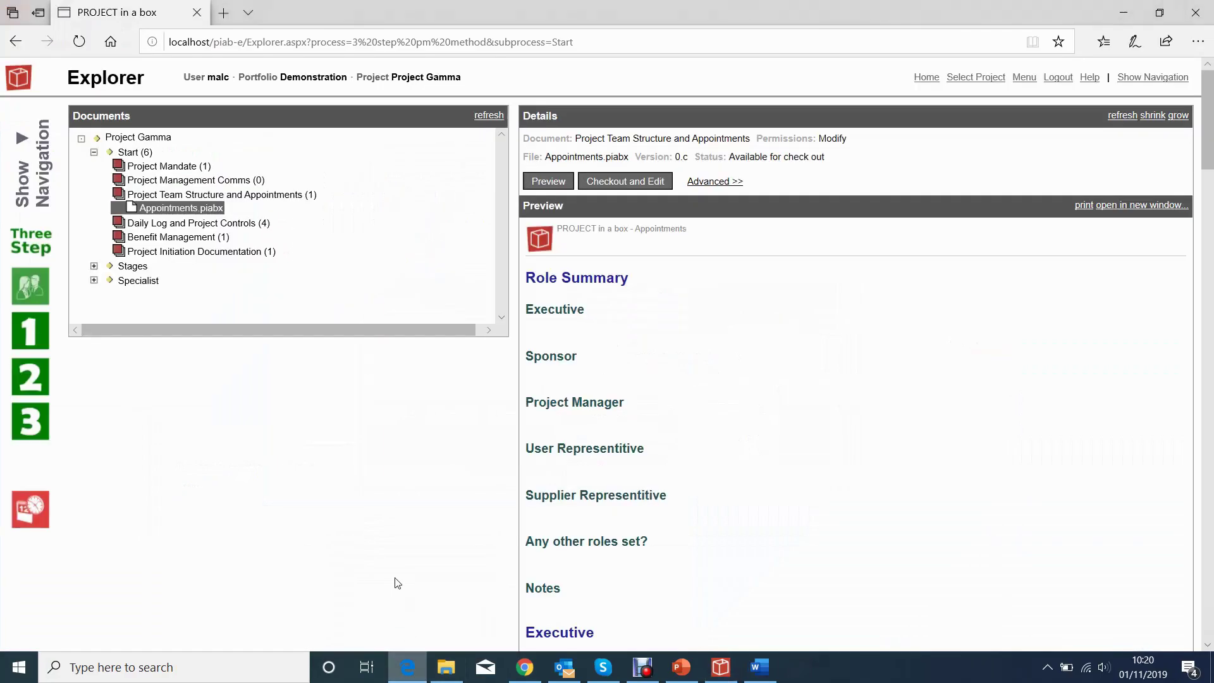
Check out Project Mandate.piabx for editing in the browser and look over the fields of its New section.
click(157, 167)
click(189, 181)
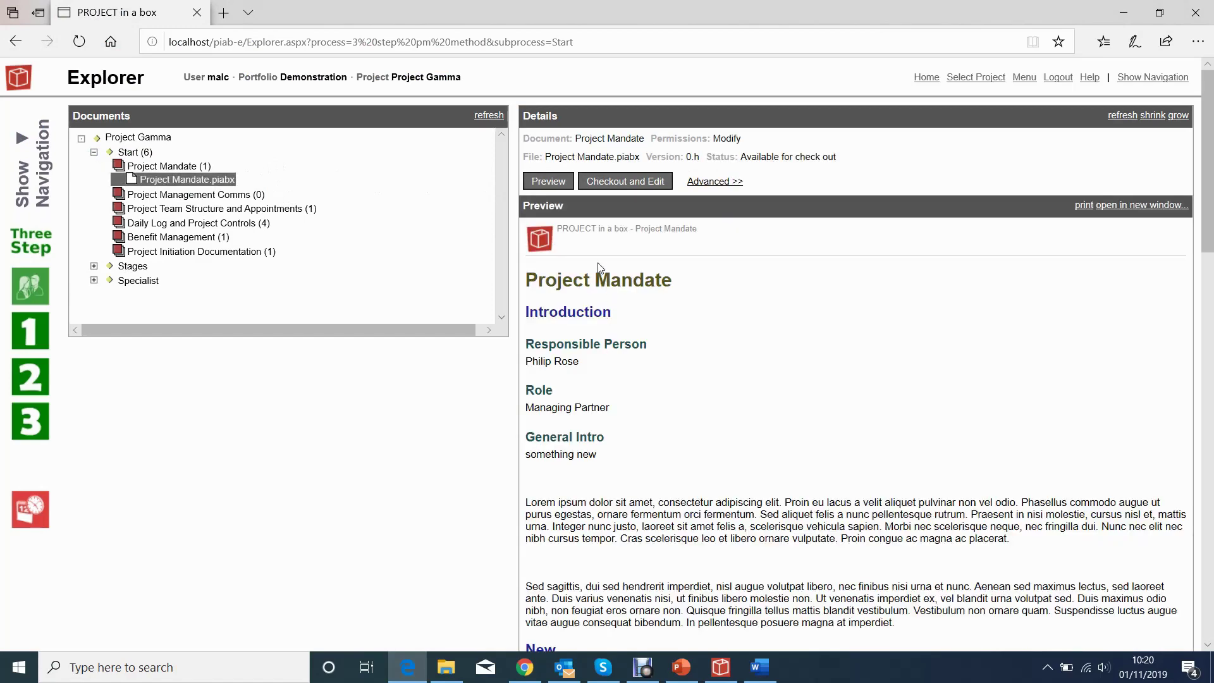
click(600, 183)
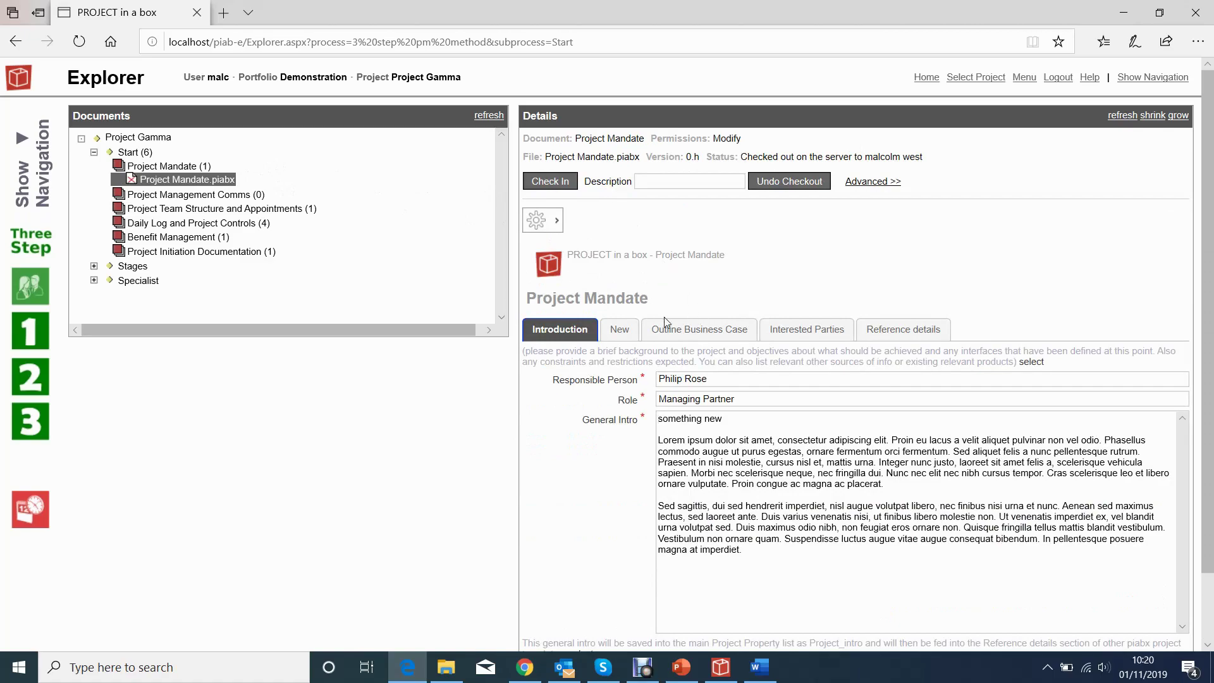
click(617, 329)
scroll(715, 376, down, 5)
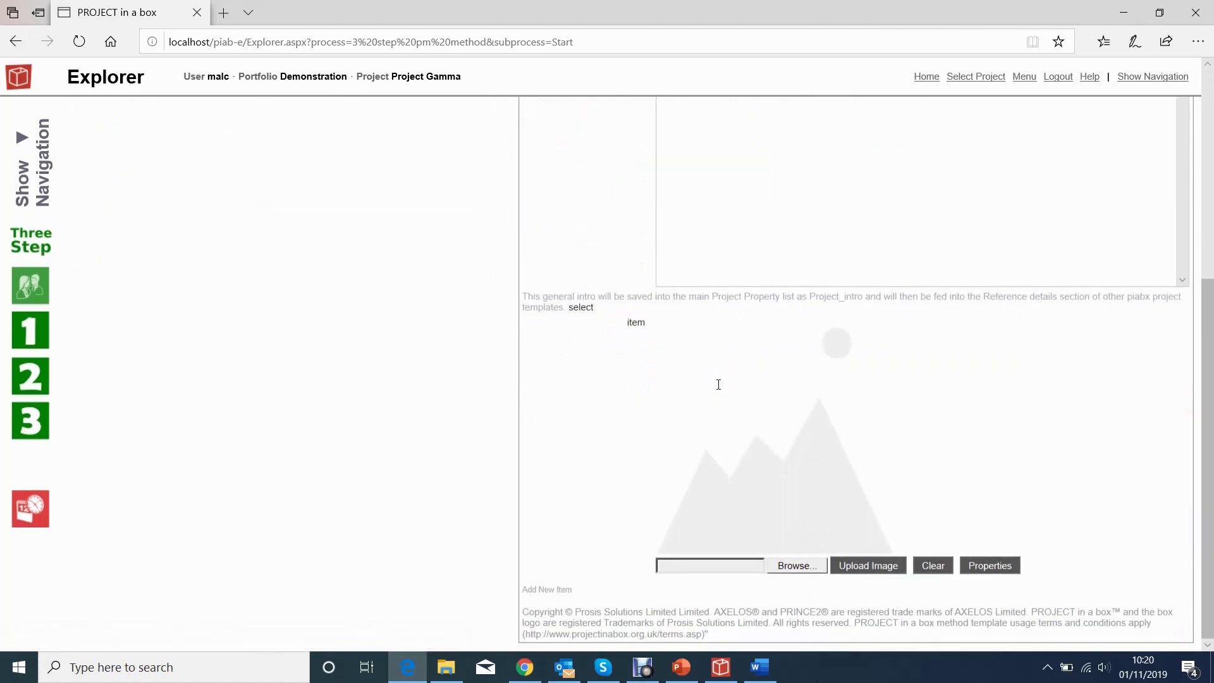
scroll(795, 569, up, 5)
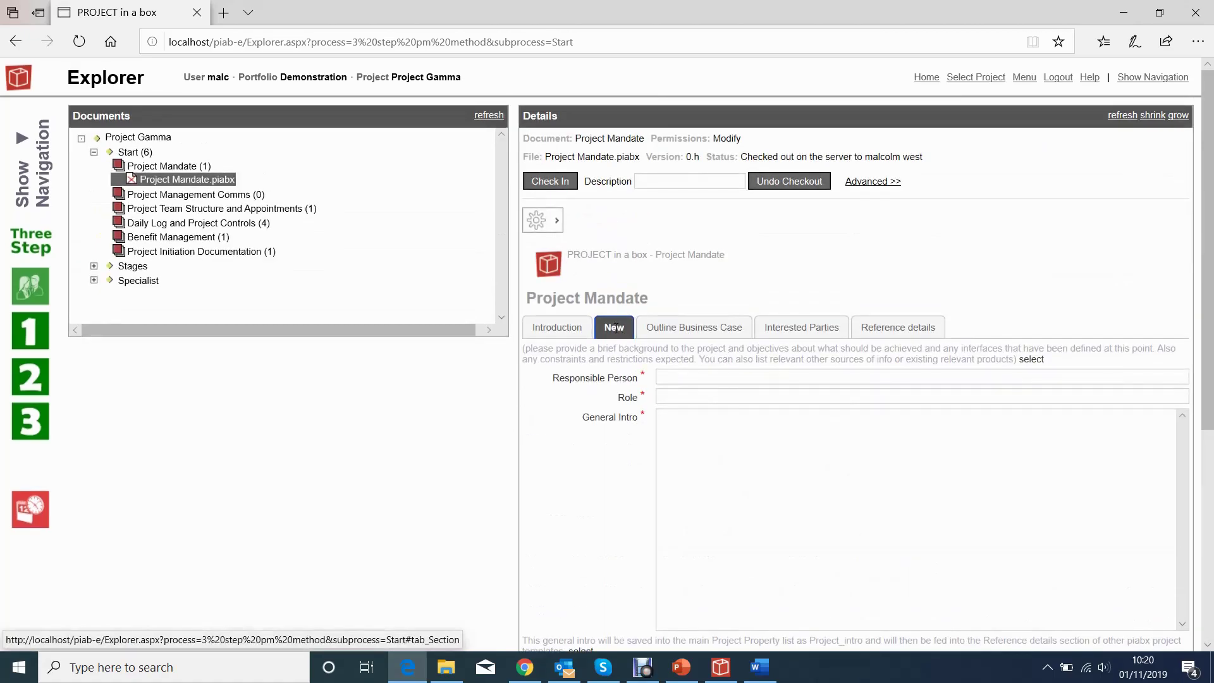
Append a new section to the Project Mandate document.
click(556, 223)
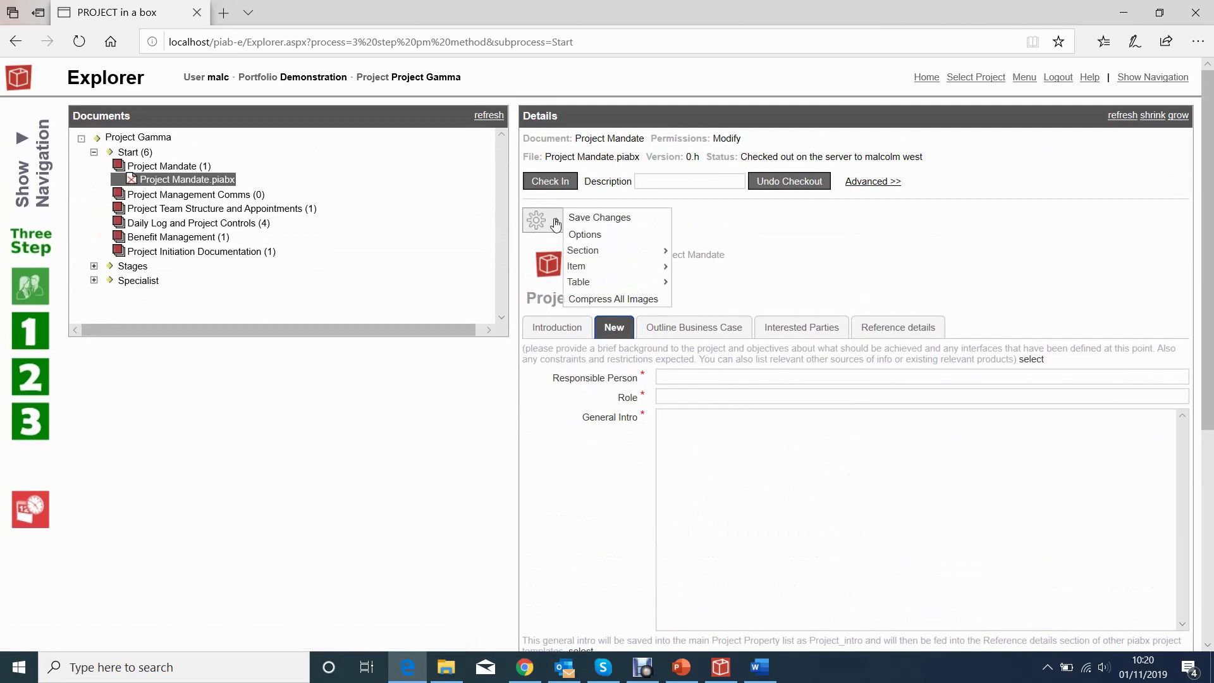
mouse_move(656, 253)
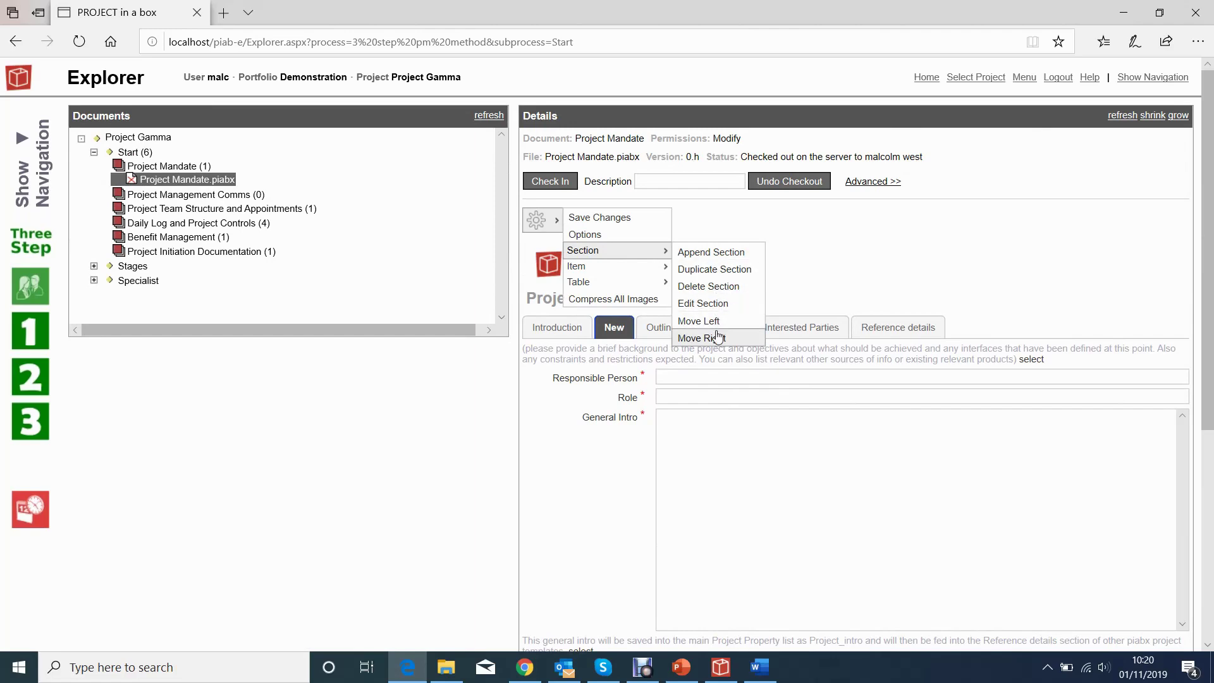
click(723, 253)
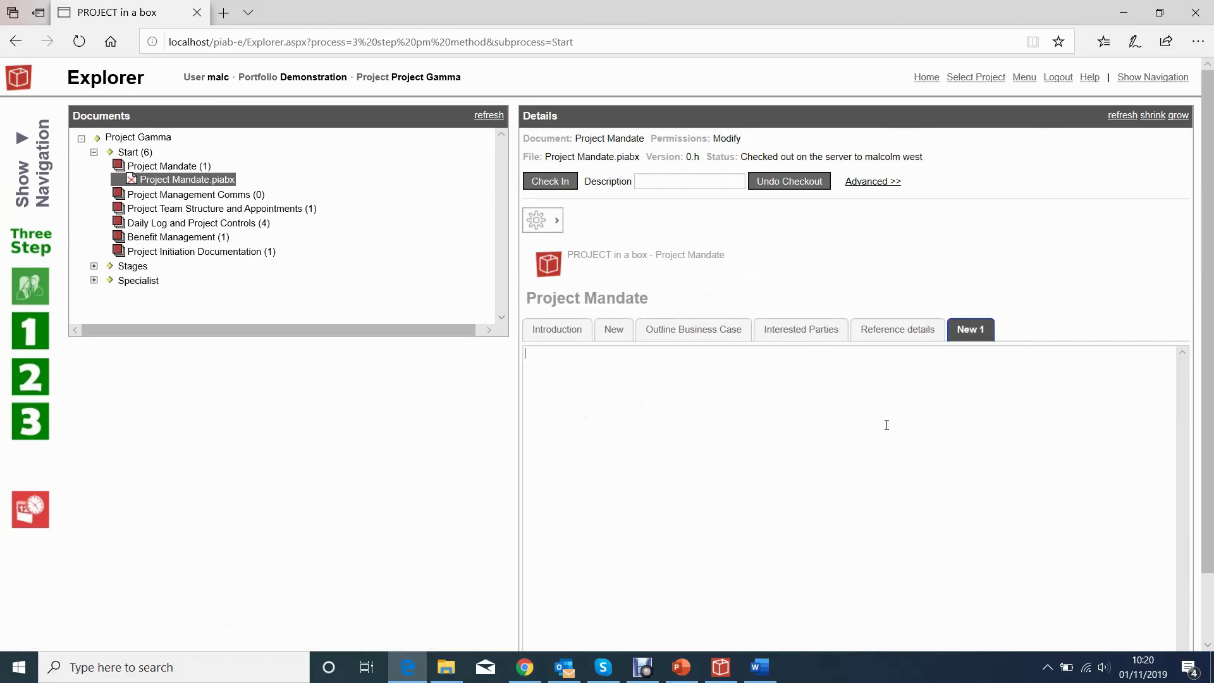
Add a new item below the existing text field in the appended section and look over the section.
scroll(759, 424, down, 1)
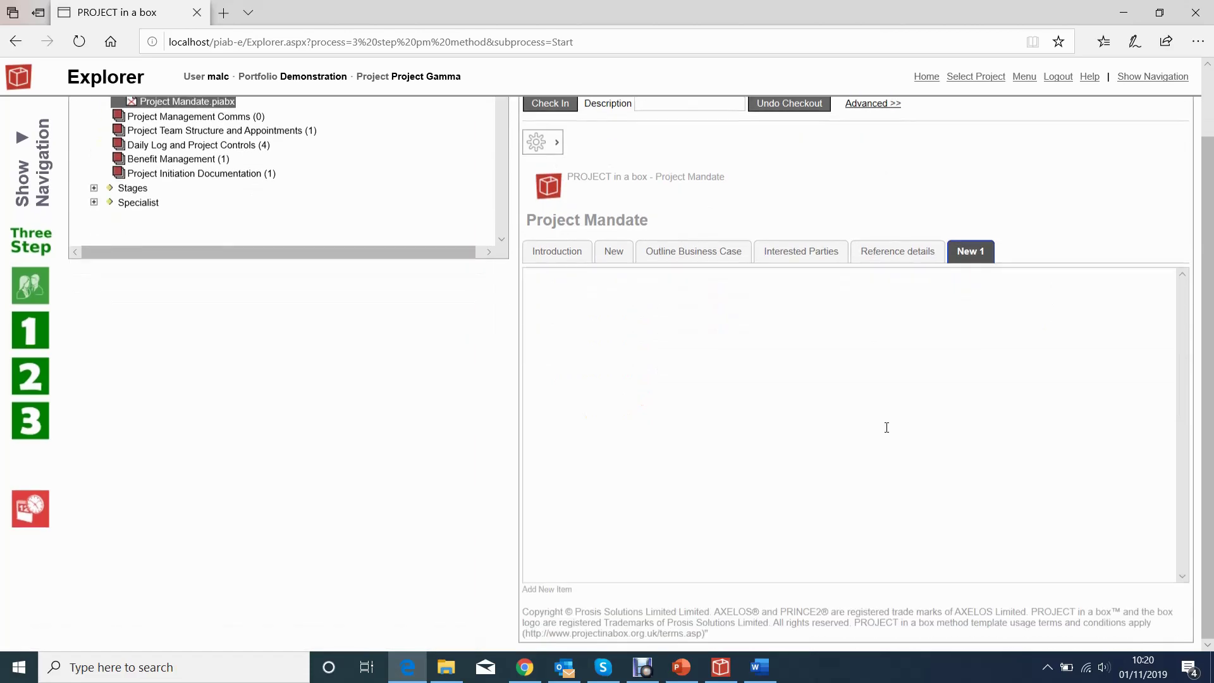
click(546, 590)
scroll(632, 338, down, 1)
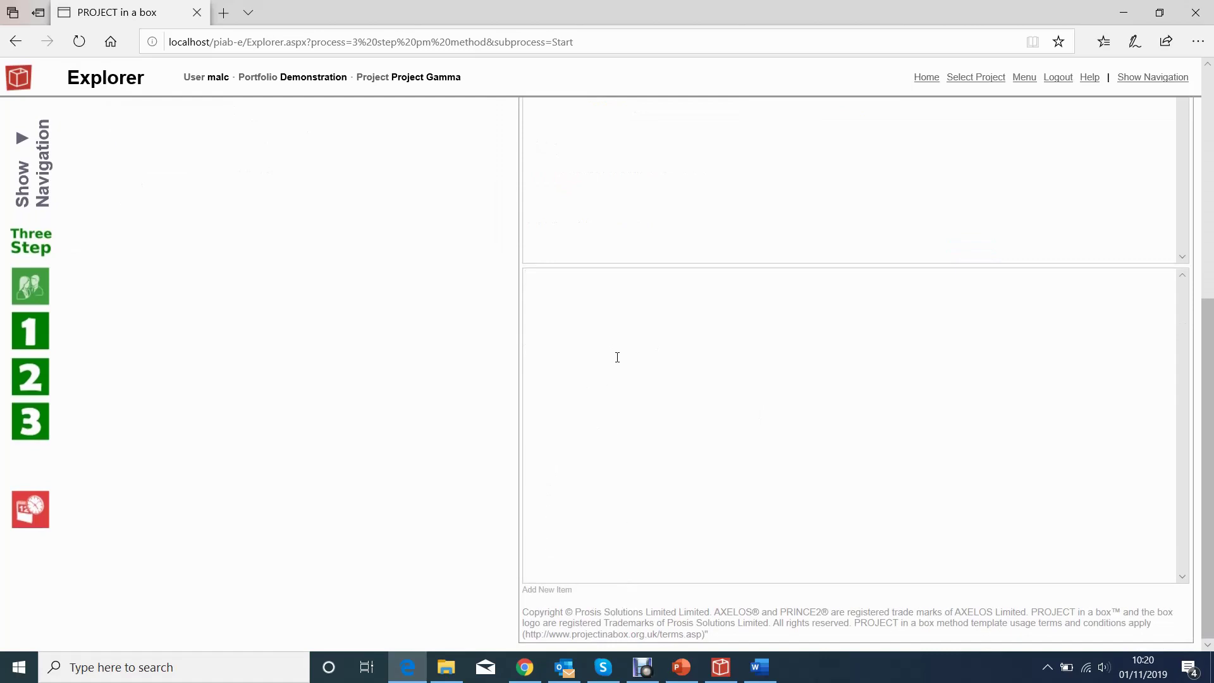
scroll(617, 357, up, 5)
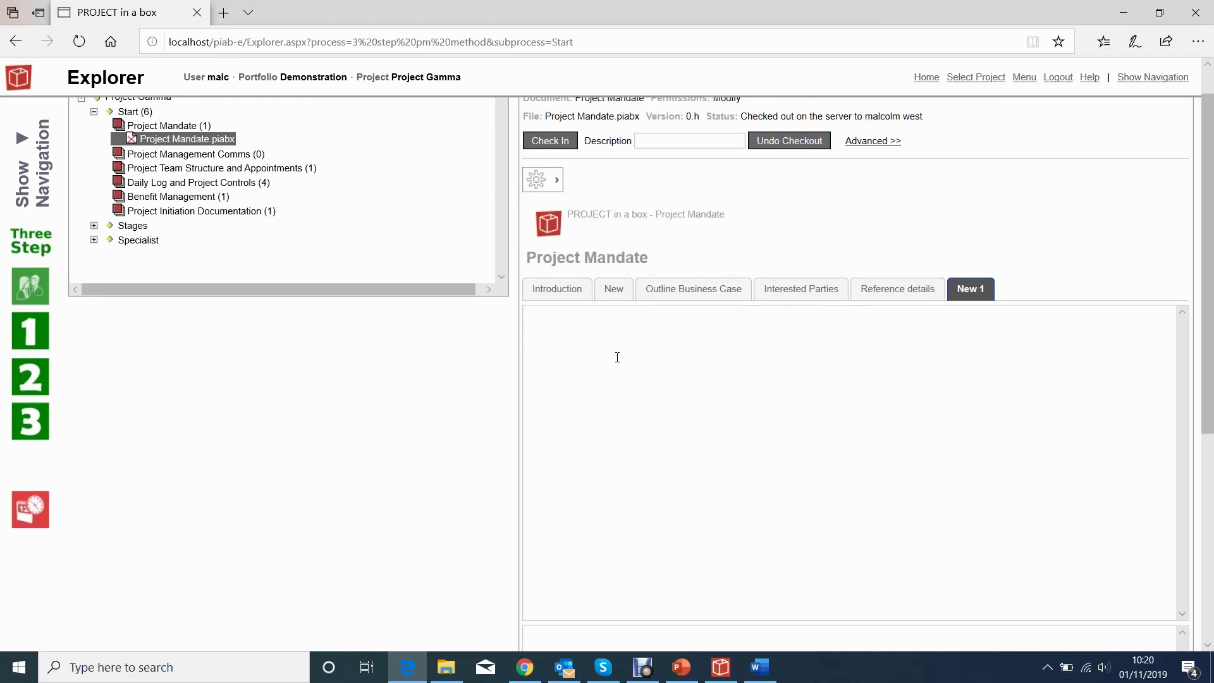
scroll(468, 298, up, 2)
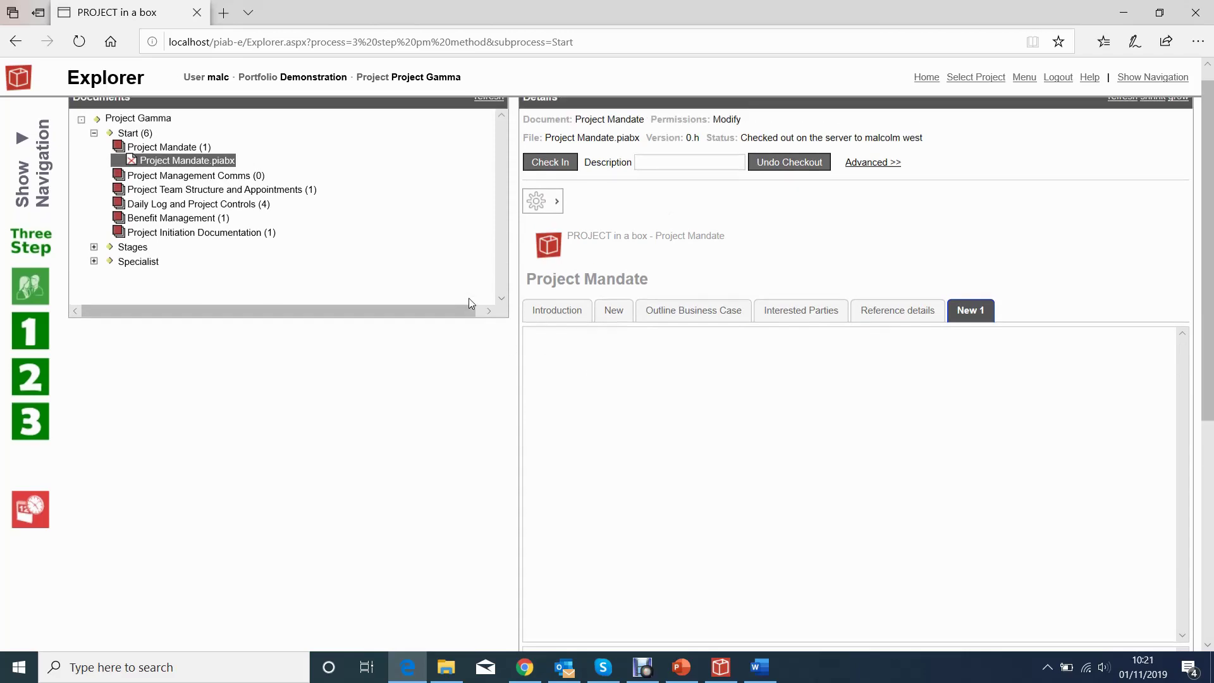
Add the template library file Blank file.piabx to the Project Mandate document and close the Add File dialog.
click(197, 167)
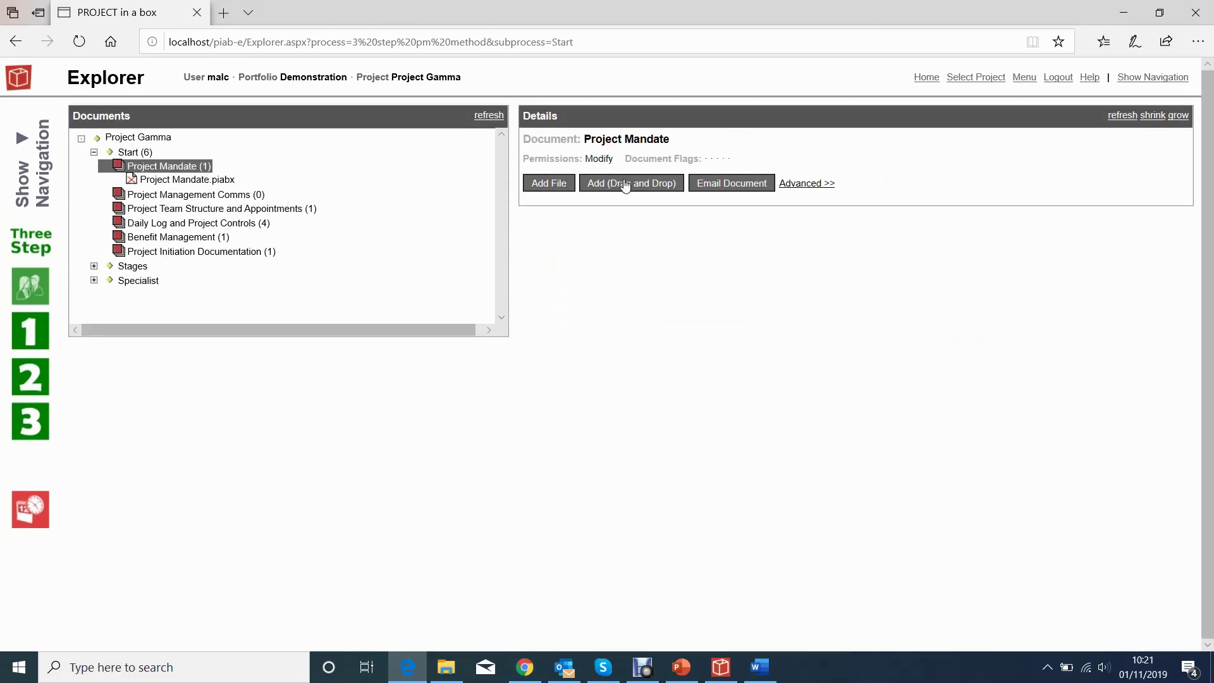
click(555, 188)
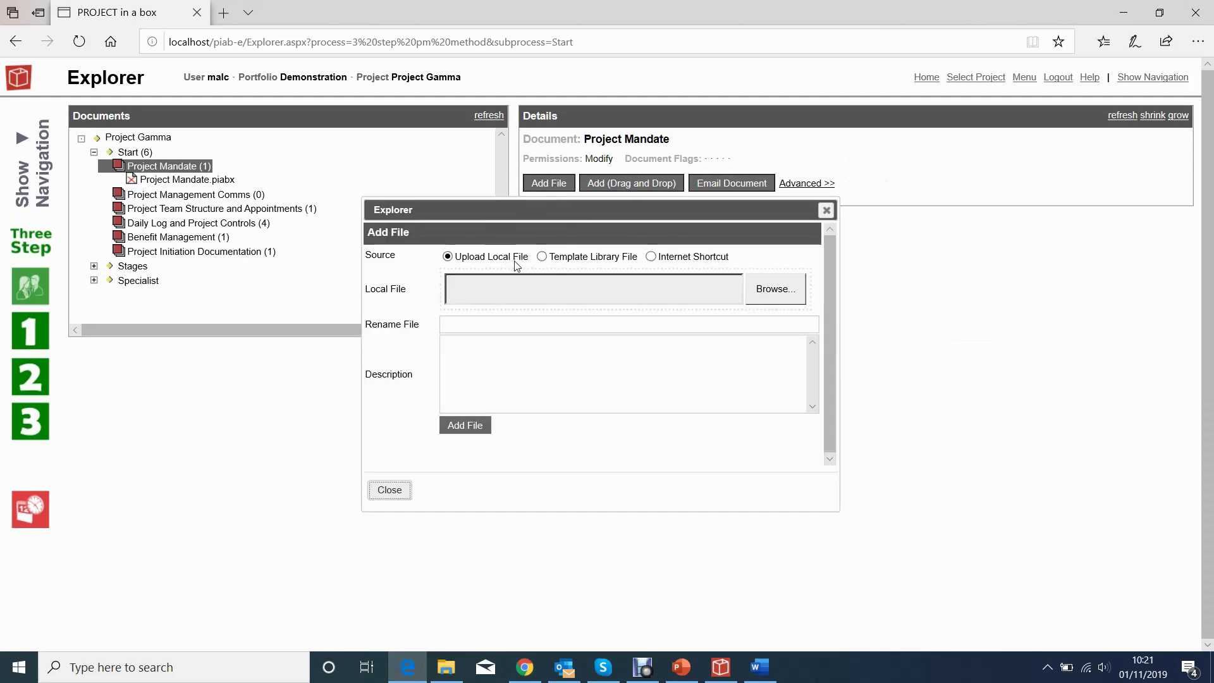
click(542, 257)
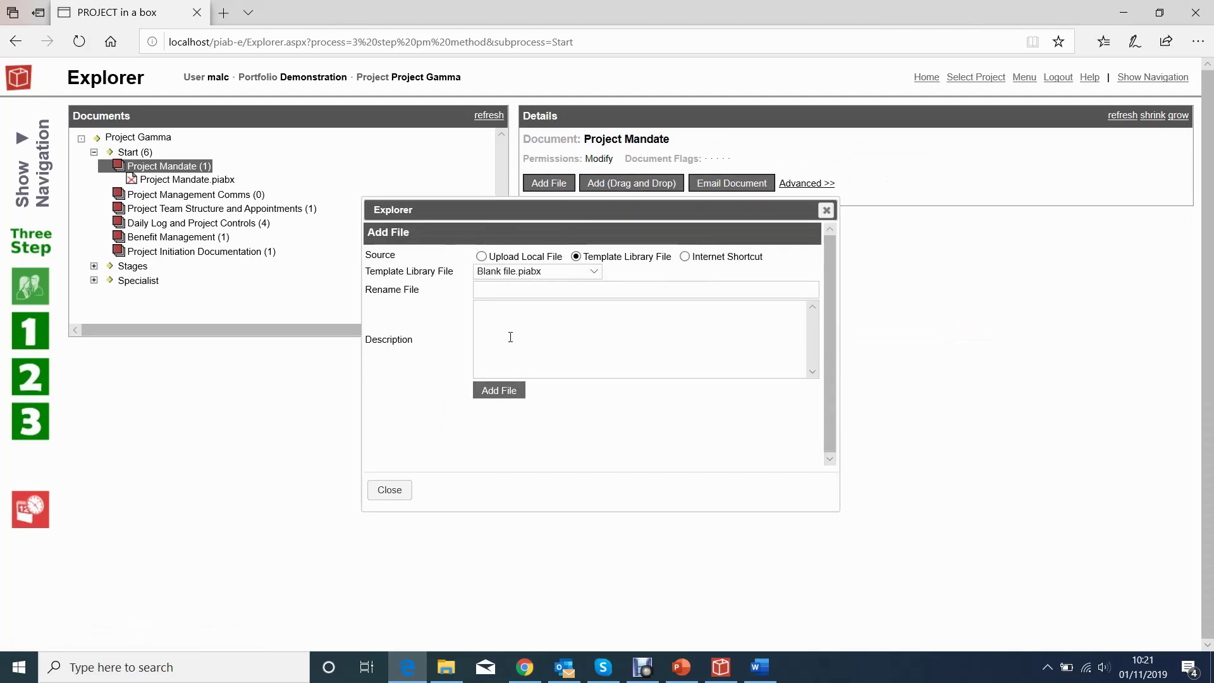
click(500, 392)
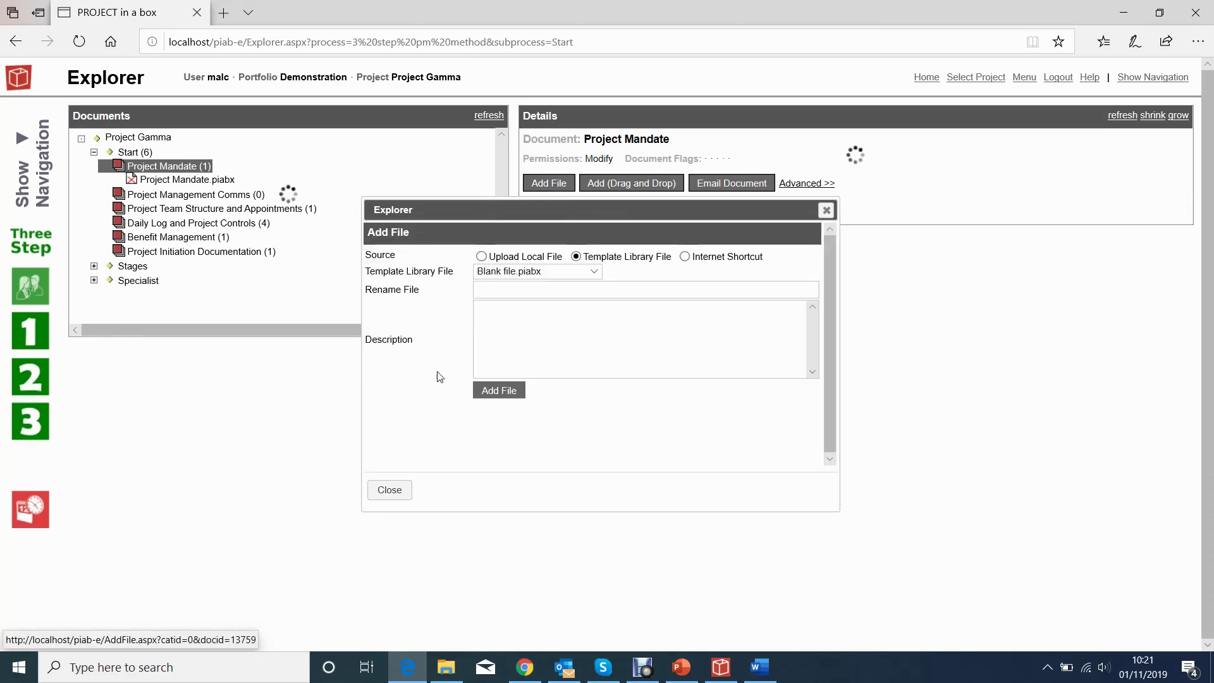
click(826, 210)
Check out Blank file.piabx for editing and look over its Blank Topic Section and 2nd Blank Topic sections.
click(185, 182)
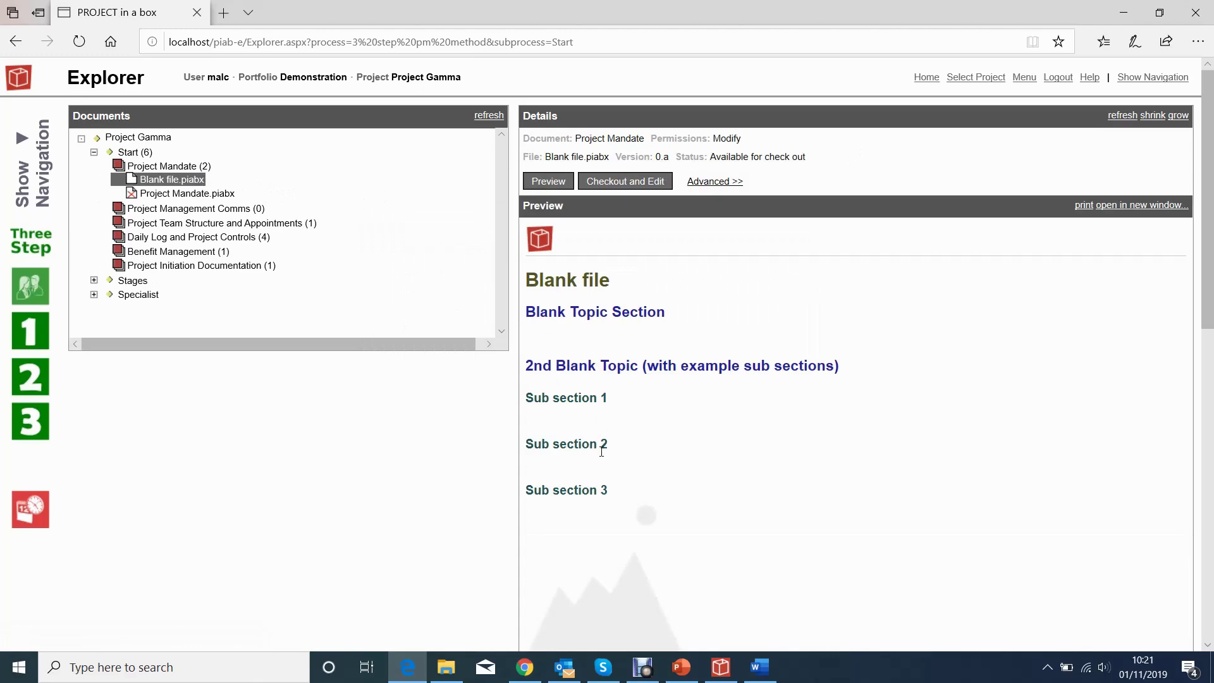
click(620, 183)
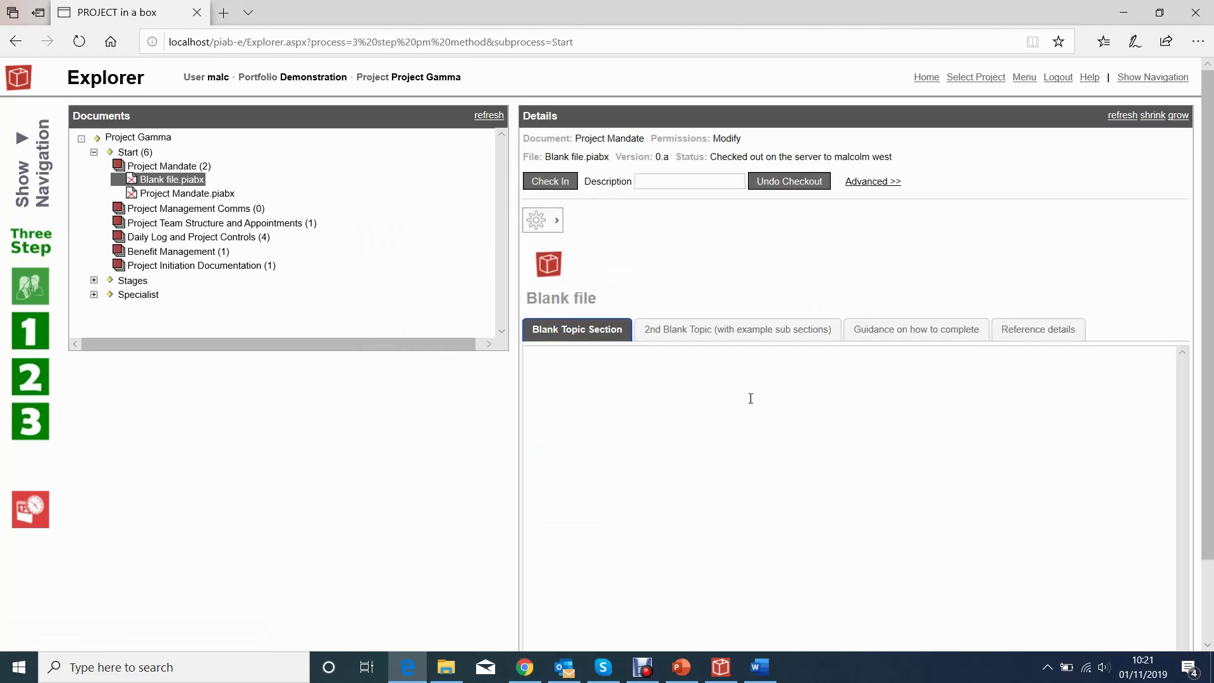
click(745, 329)
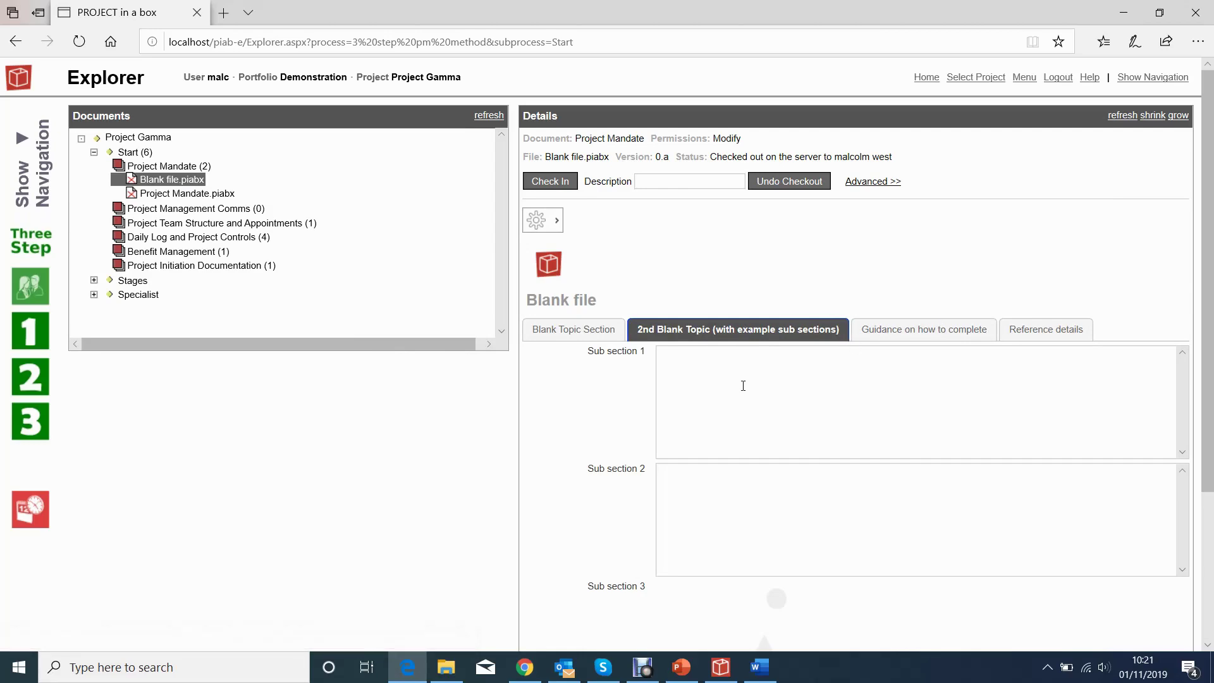
scroll(743, 386, down, 2)
click(590, 243)
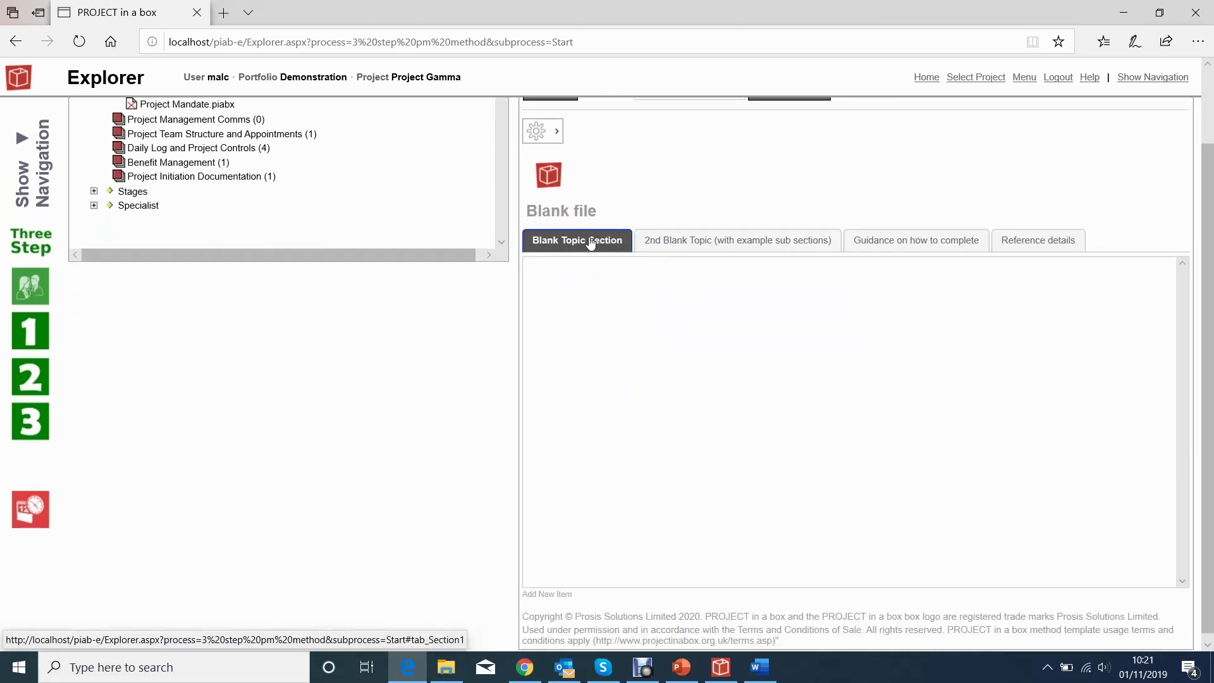
scroll(575, 219, up, 2)
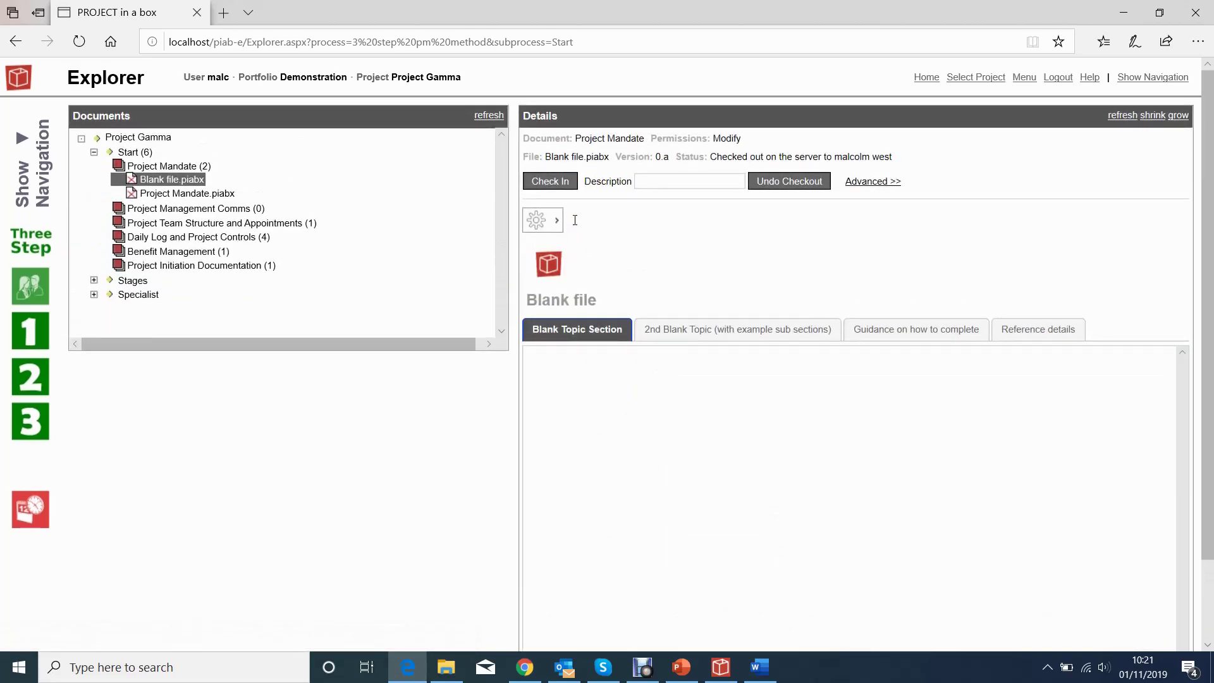